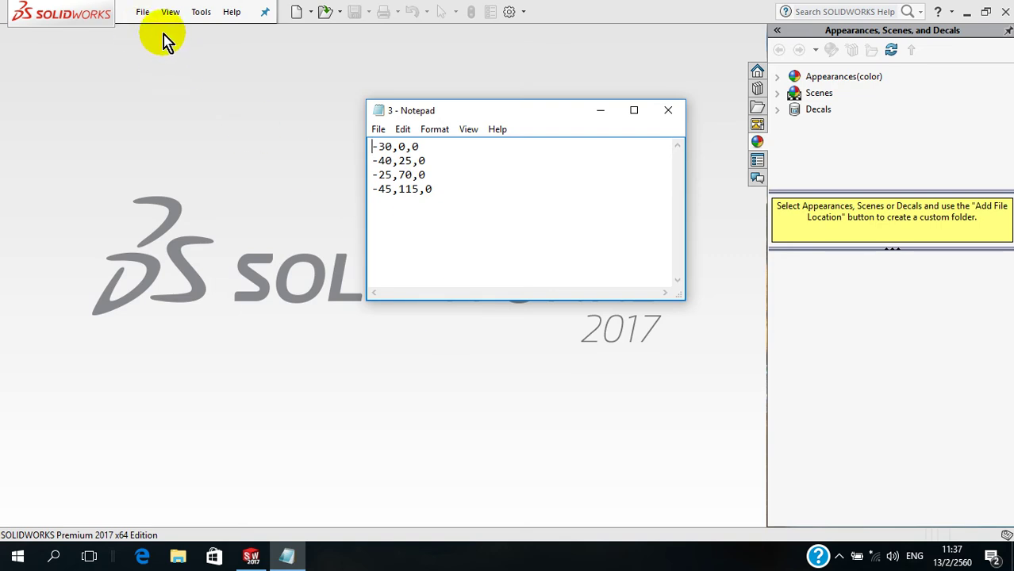
Save the Notepad list of four XYZ points as a new text file named 4.
{"action": "left_click", "coordinate": [377, 131]}
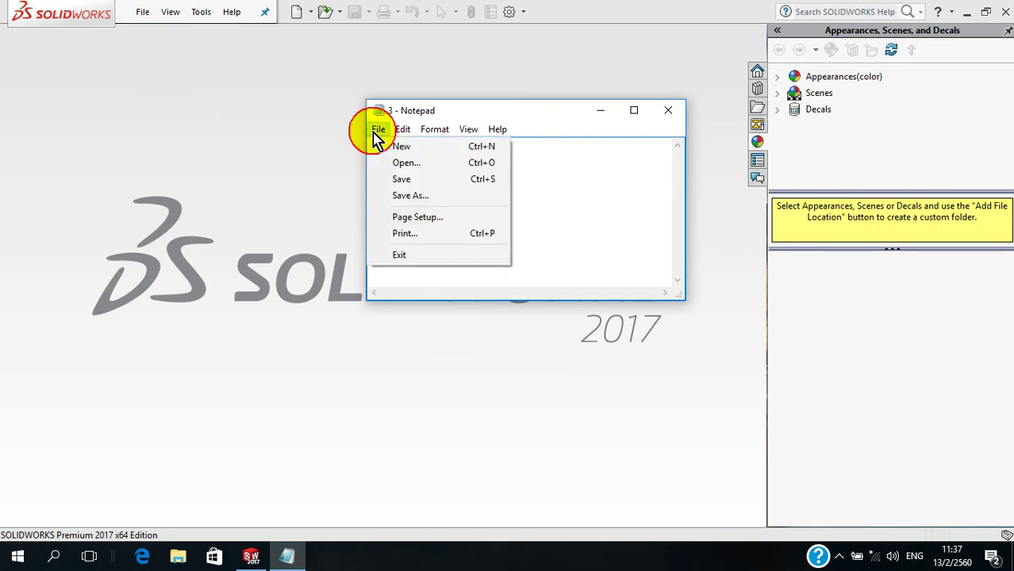
{"action": "left_click", "coordinate": [408, 196]}
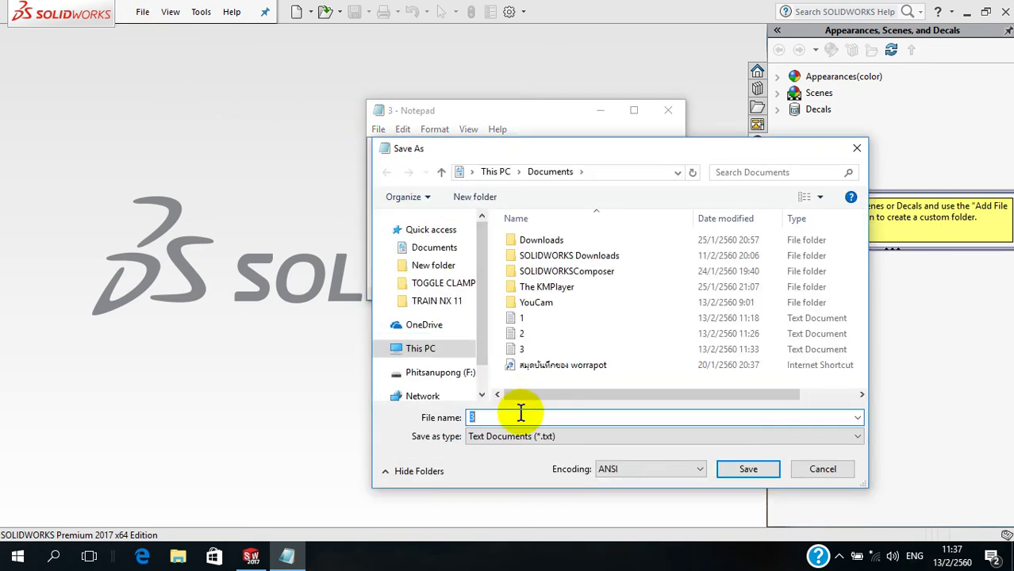
{"action": "type", "text": "4"}
{"action": "left_click", "coordinate": [743, 470]}
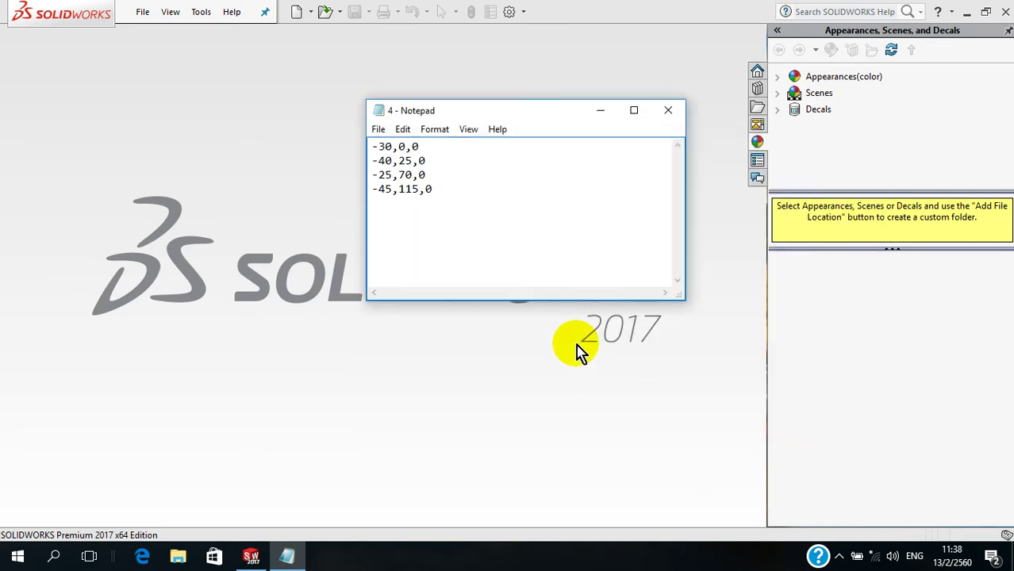
Create a new blank SOLIDWORKS part document (Part6).
{"action": "left_click", "coordinate": [142, 16]}
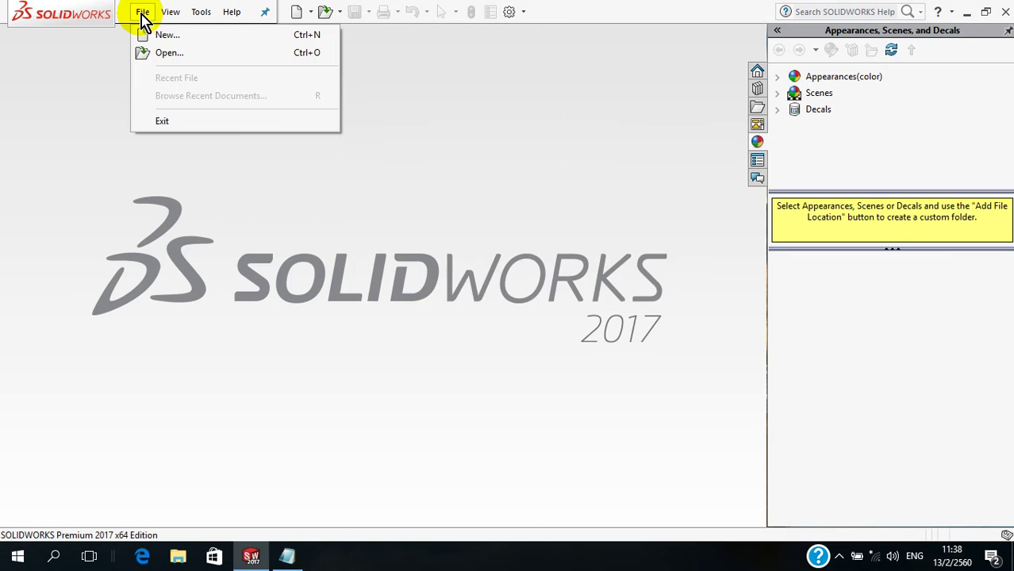
{"action": "left_click", "coordinate": [191, 37]}
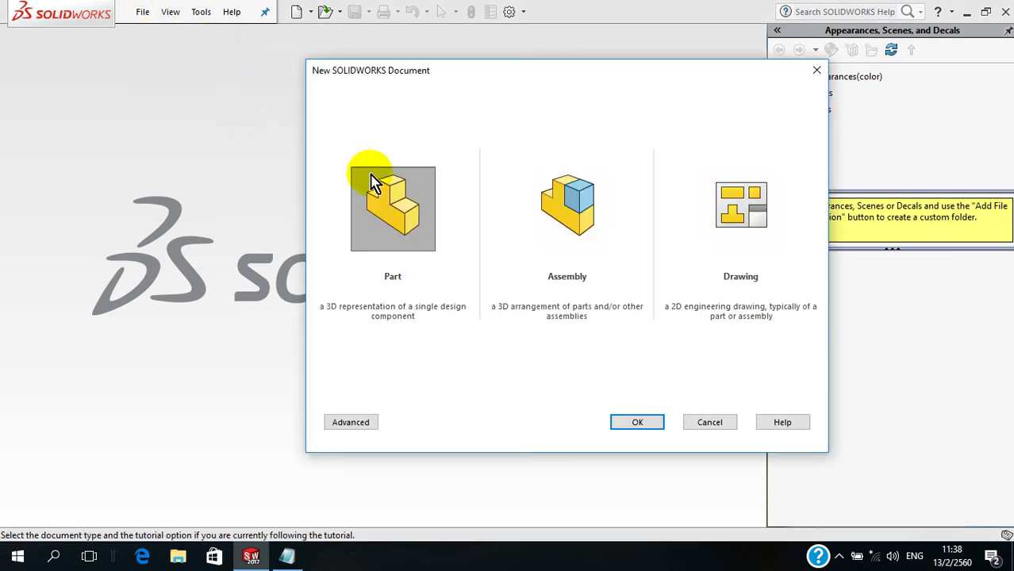
{"action": "left_click", "coordinate": [627, 422]}
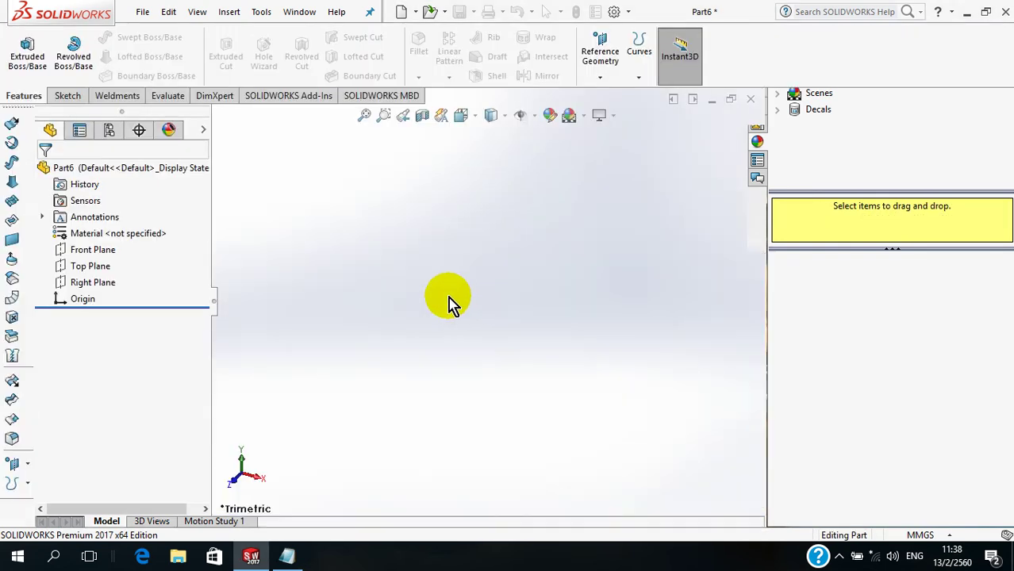
Create Curve1 through the XYZ points loaded from text file 4.txt.
{"action": "left_click", "coordinate": [228, 15]}
{"action": "mouse_move", "coordinate": [251, 197]}
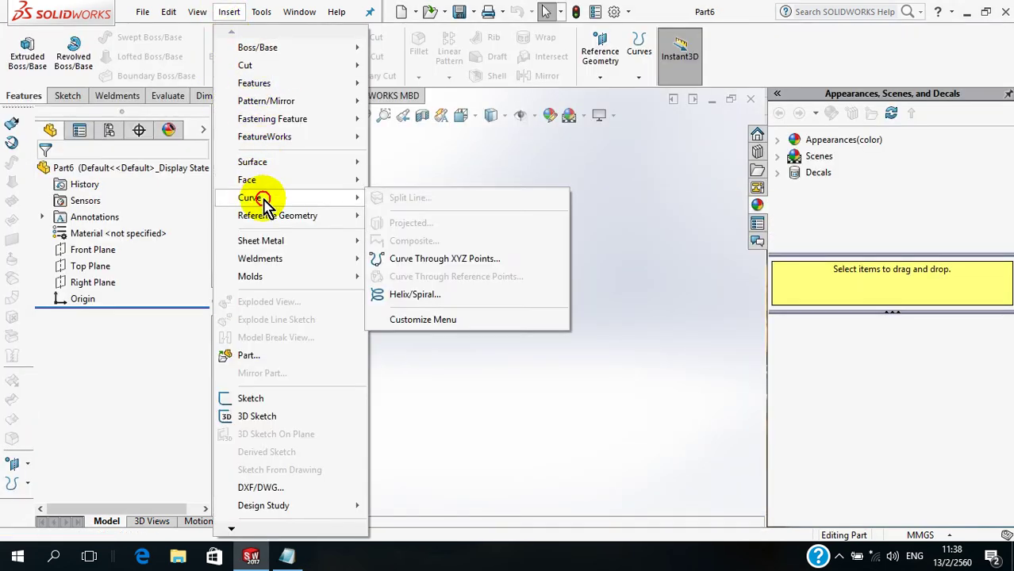
{"action": "left_click", "coordinate": [527, 268]}
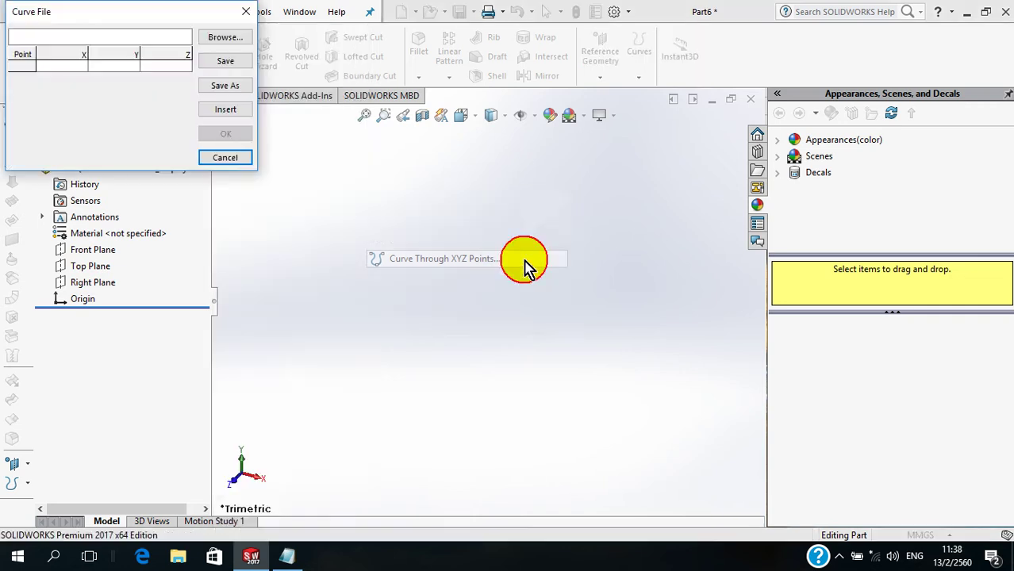
{"action": "left_click", "coordinate": [246, 42]}
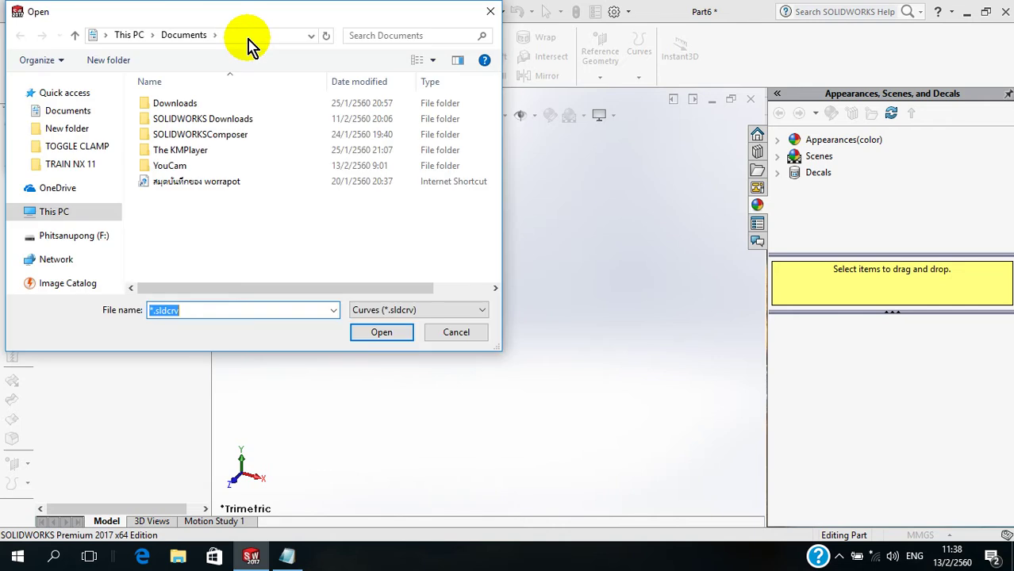
{"action": "left_click", "coordinate": [448, 309]}
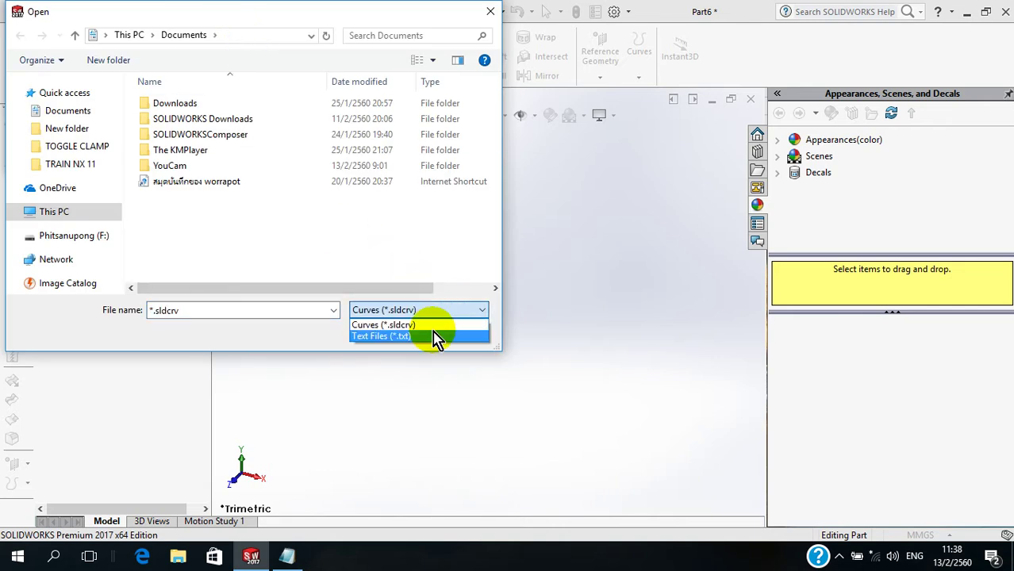
{"action": "left_click", "coordinate": [432, 334]}
{"action": "double_click", "coordinate": [175, 229]}
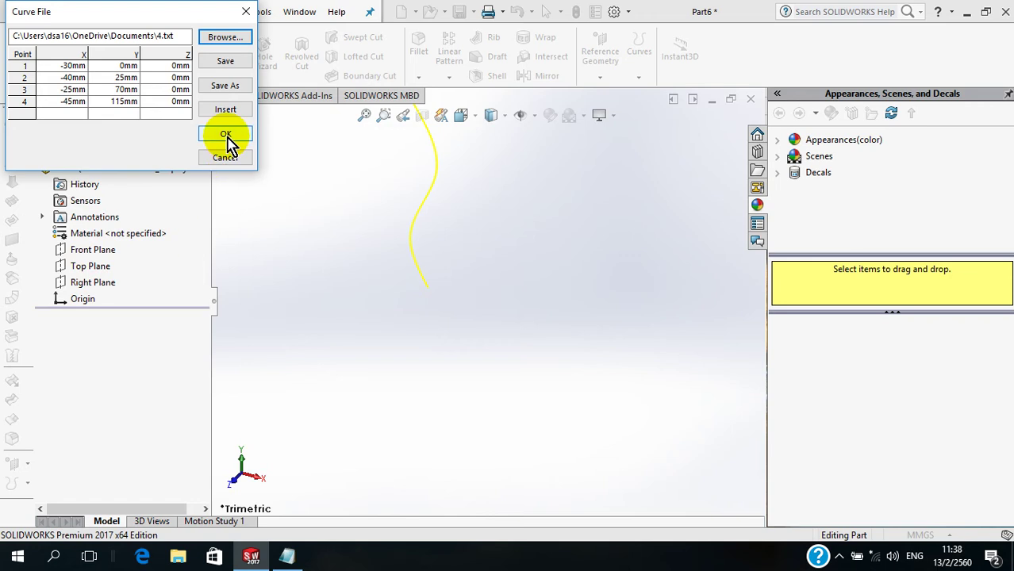
{"action": "left_click", "coordinate": [226, 136]}
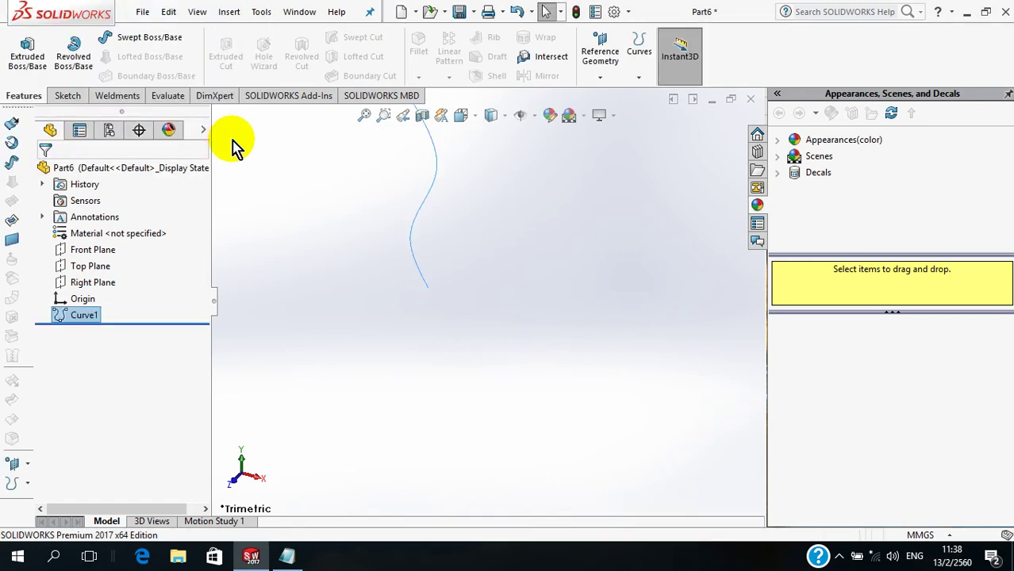
Start a Front Plane sketch and convert Curve1 into sketch geometry.
{"action": "left_click", "coordinate": [364, 116]}
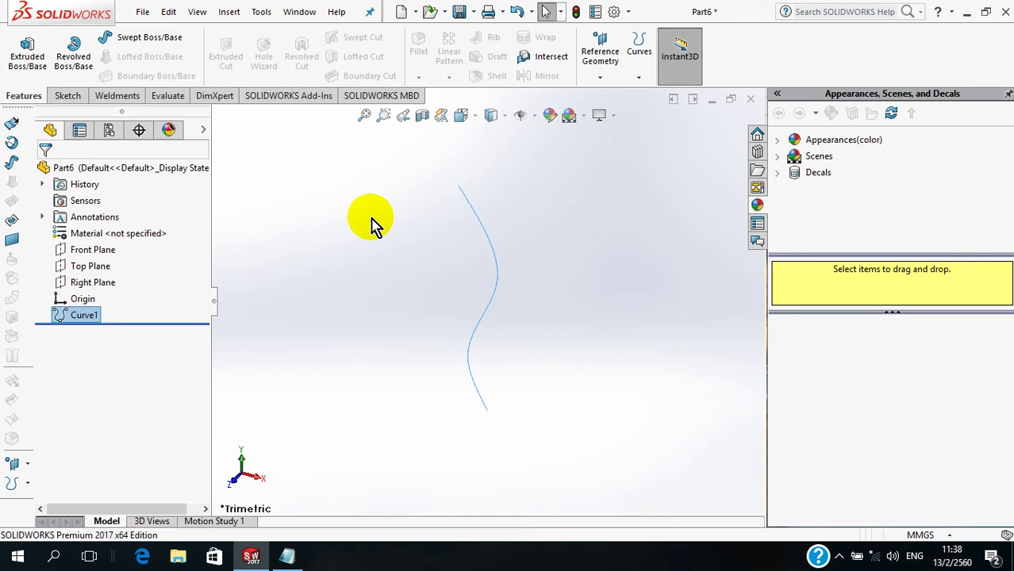
{"action": "left_click", "coordinate": [68, 251]}
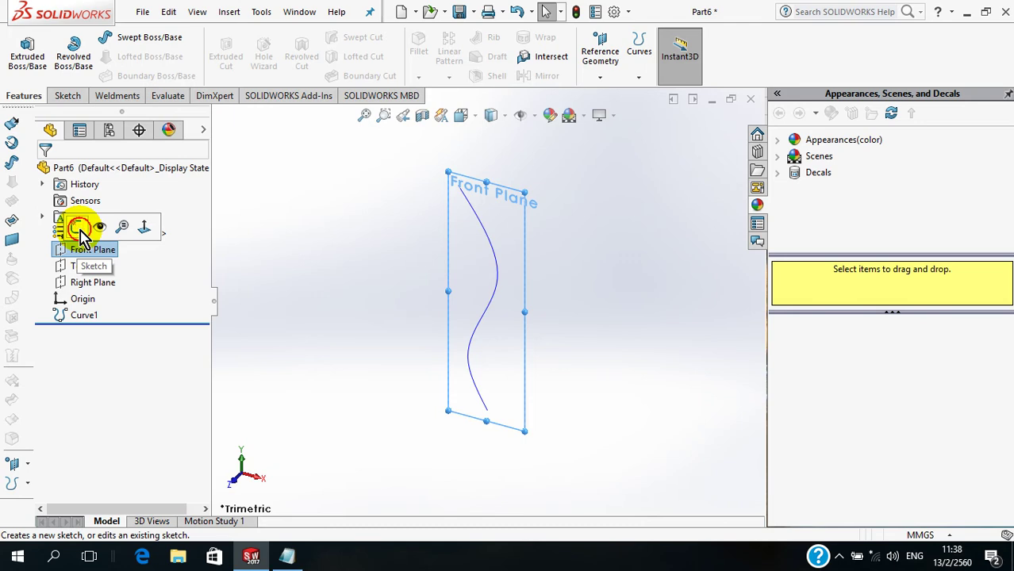
{"action": "left_click", "coordinate": [78, 229]}
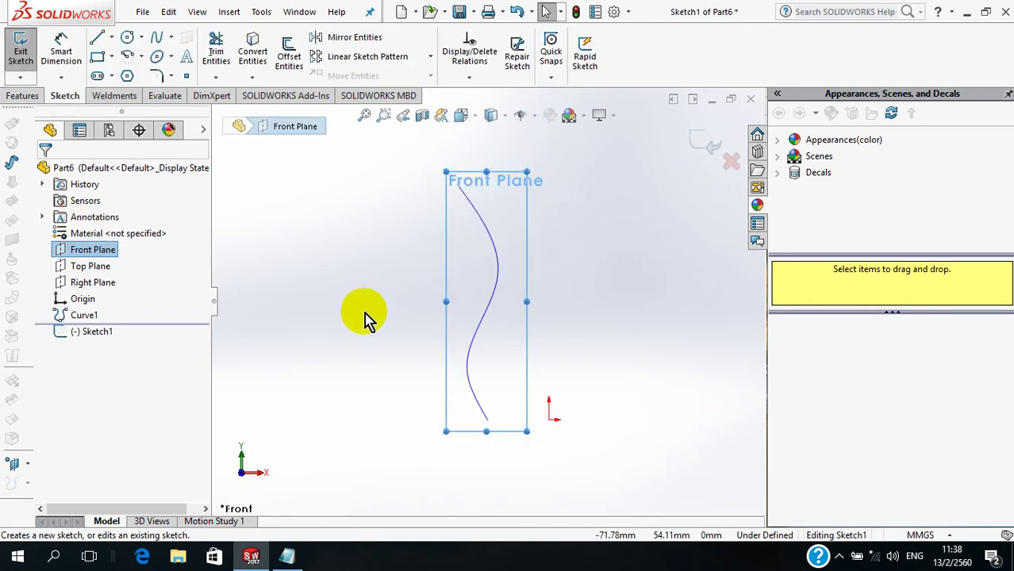
{"action": "left_click", "coordinate": [493, 304]}
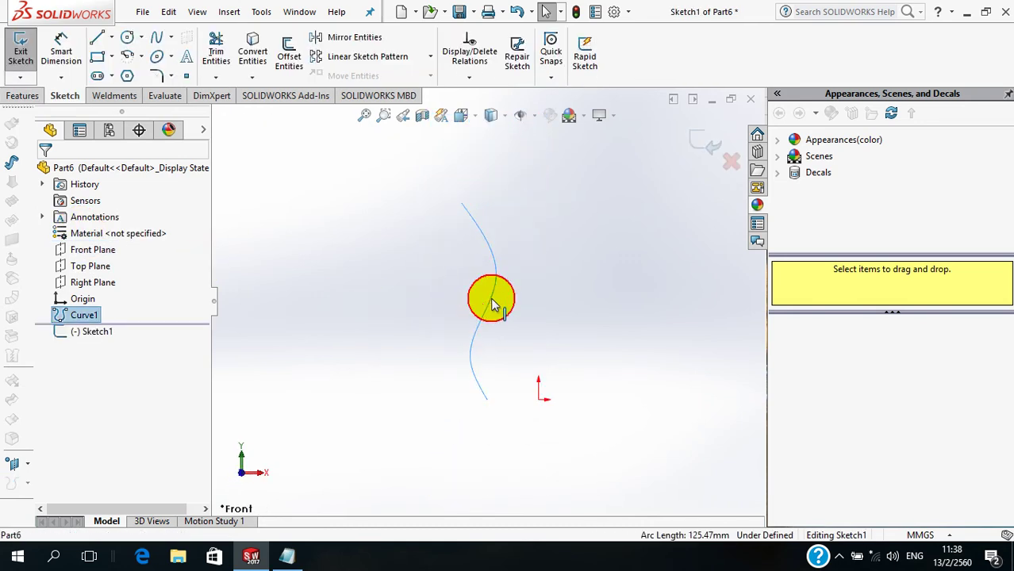
{"action": "left_click", "coordinate": [256, 51]}
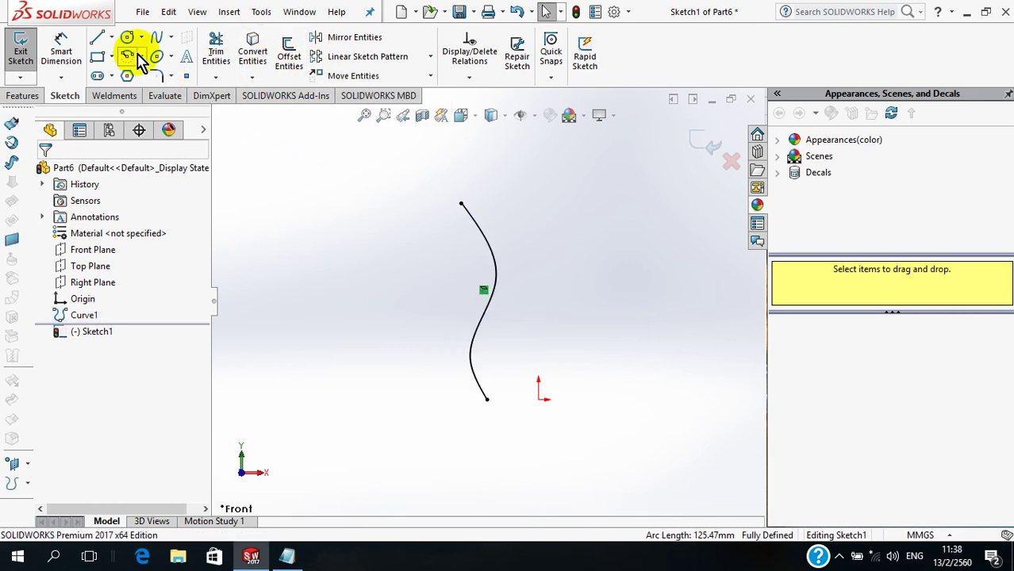
Add a vertical construction line rising from the origin and exit Sketch1.
{"action": "left_click", "coordinate": [97, 37]}
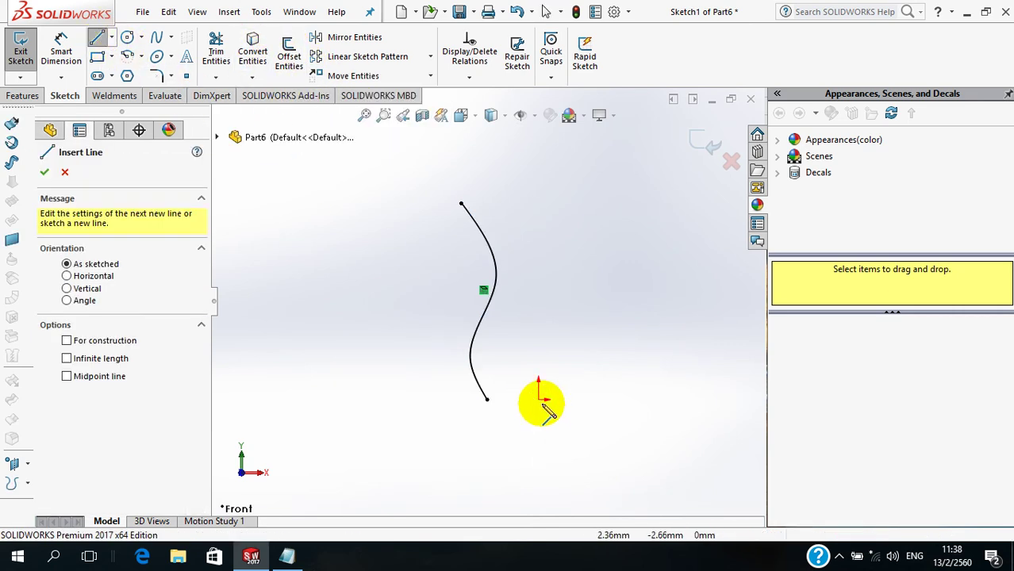
{"action": "left_click", "coordinate": [540, 401]}
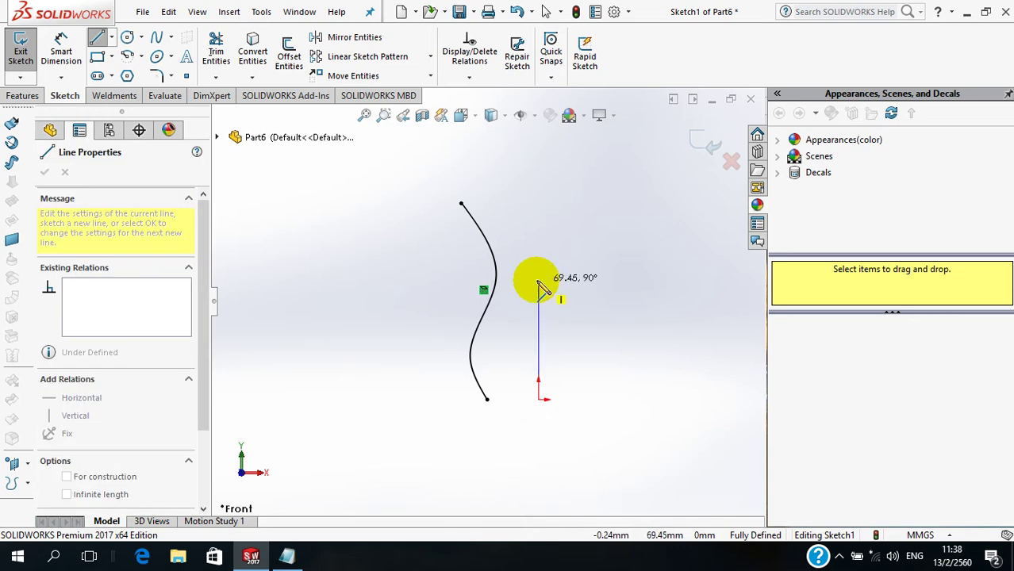
{"action": "left_click", "coordinate": [539, 283]}
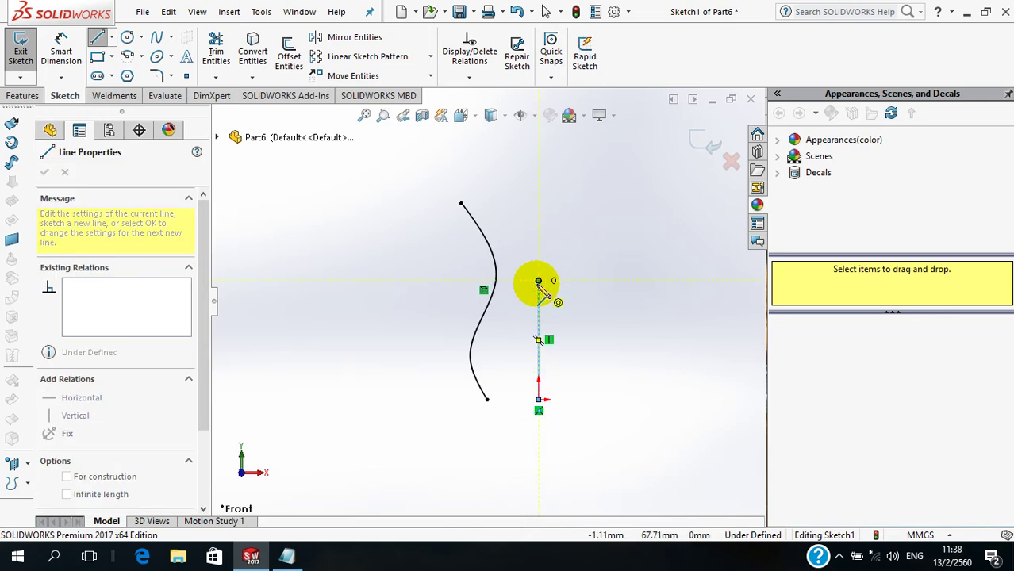
{"action": "key", "text": "Escape"}
{"action": "left_click", "coordinate": [538, 310]}
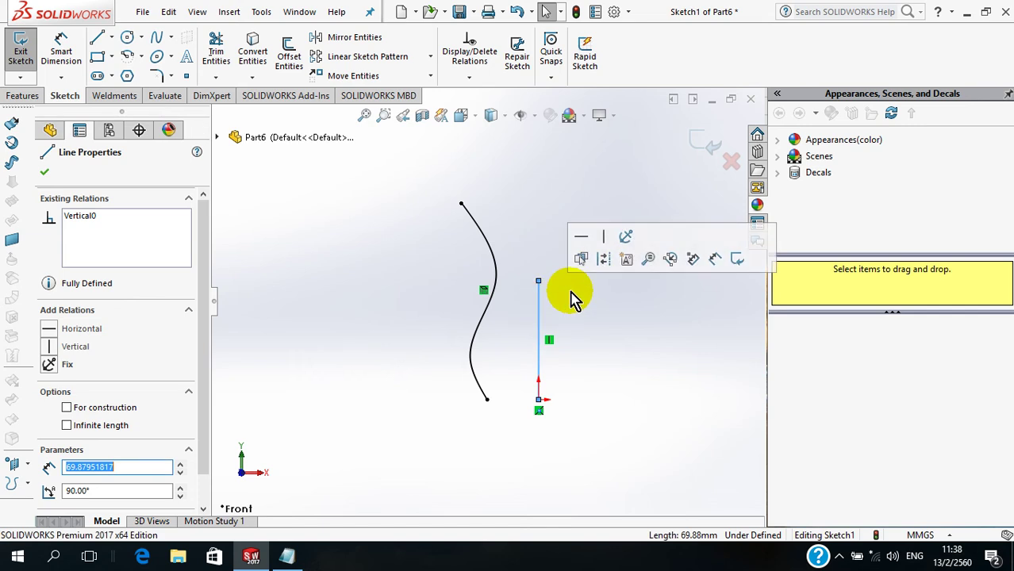
{"action": "left_click", "coordinate": [604, 260]}
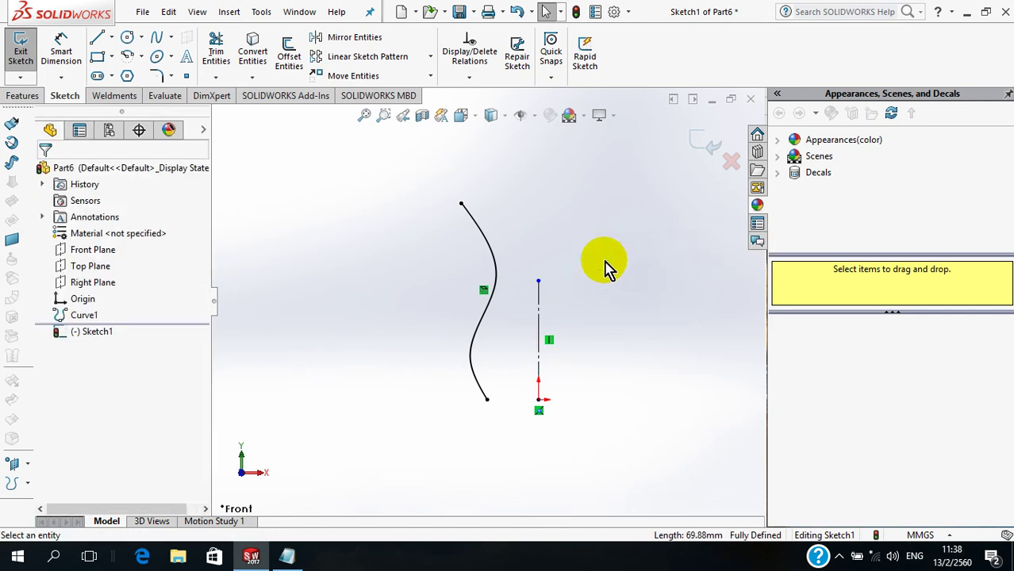
{"action": "left_click", "coordinate": [703, 143]}
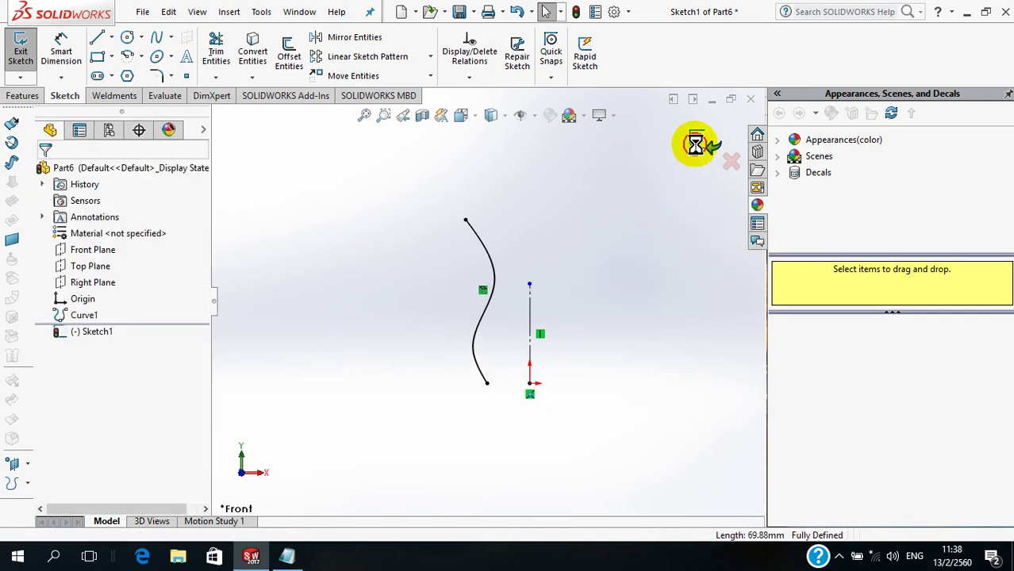
{"action": "scroll", "coordinate": [627, 239], "scroll_direction": "down", "scroll_amount": 2}
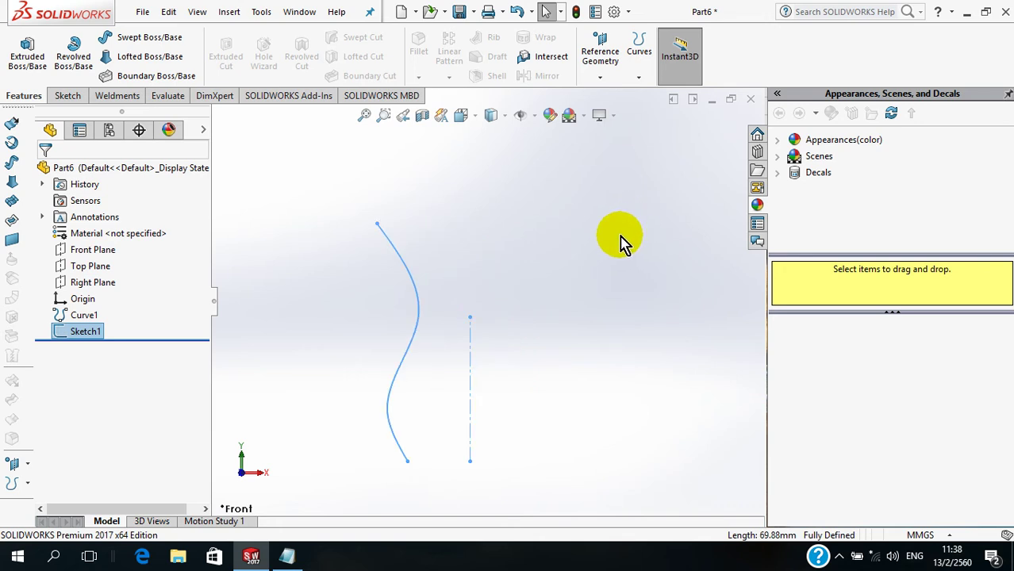
In a new Front Plane sketch, draw a horizontal spout line continuing into an upward tangent arc.
{"action": "left_click", "coordinate": [69, 249]}
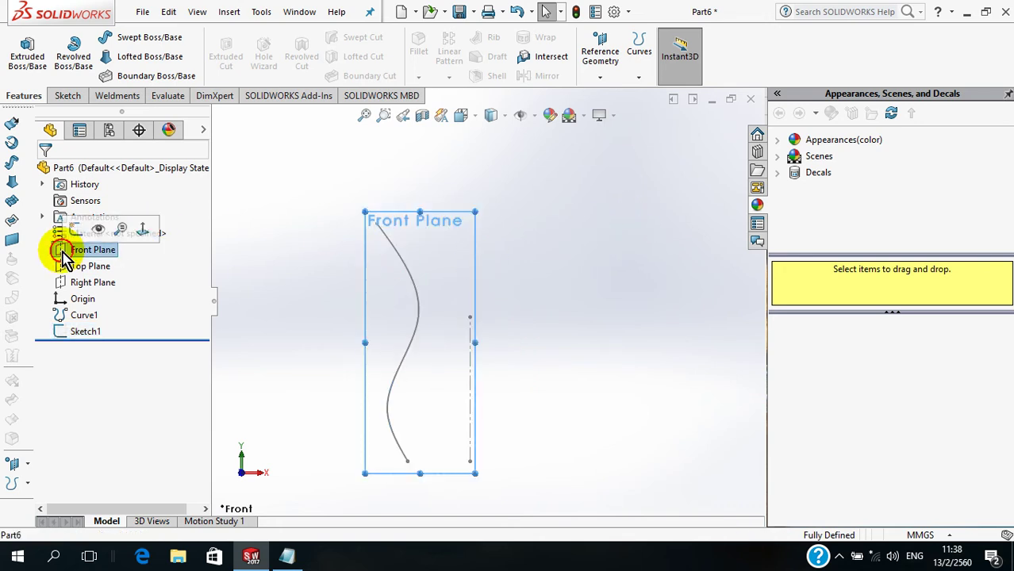
{"action": "left_click", "coordinate": [75, 230]}
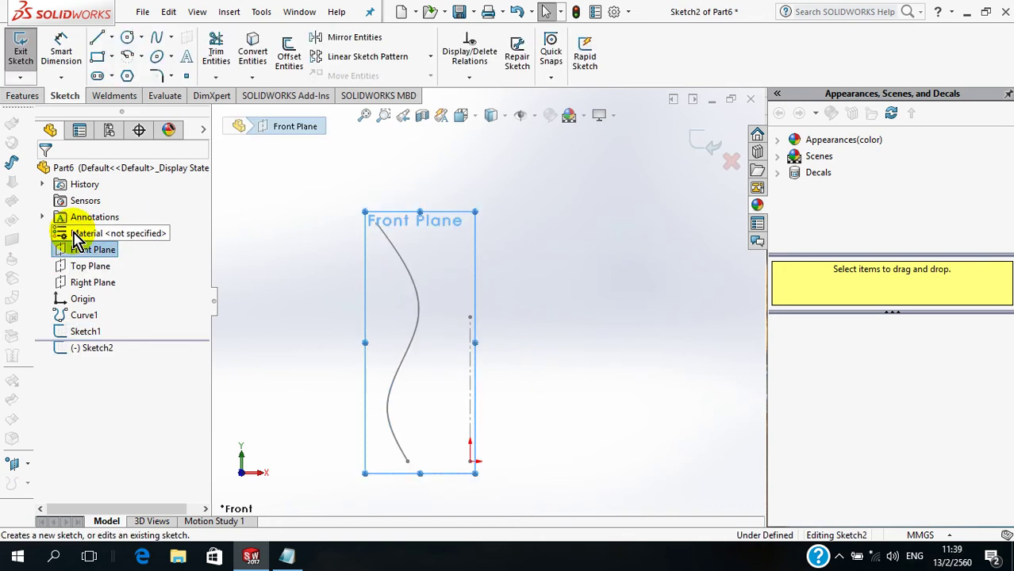
{"action": "left_click", "coordinate": [98, 42]}
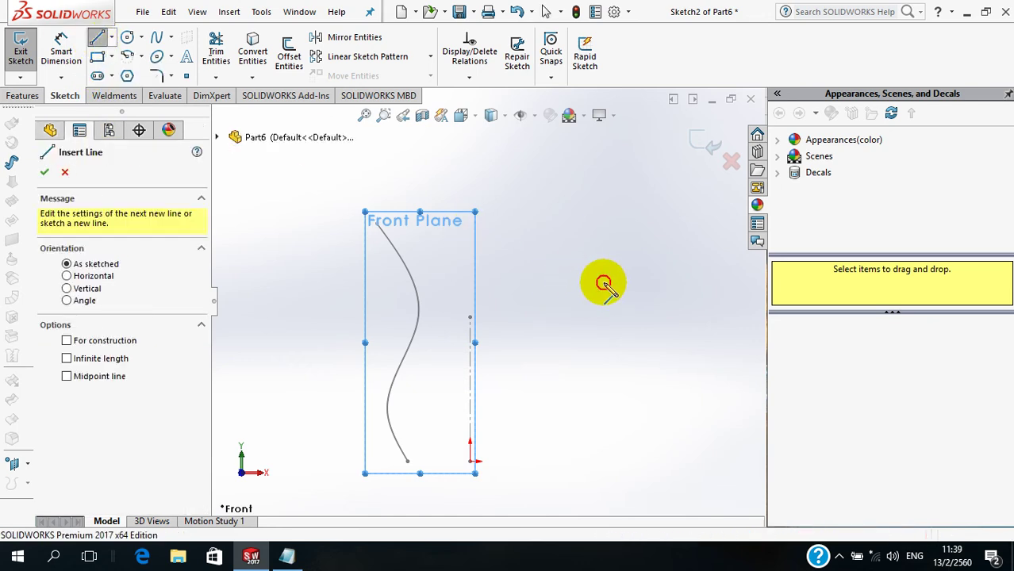
{"action": "left_click", "coordinate": [604, 284]}
{"action": "left_click", "coordinate": [496, 281]}
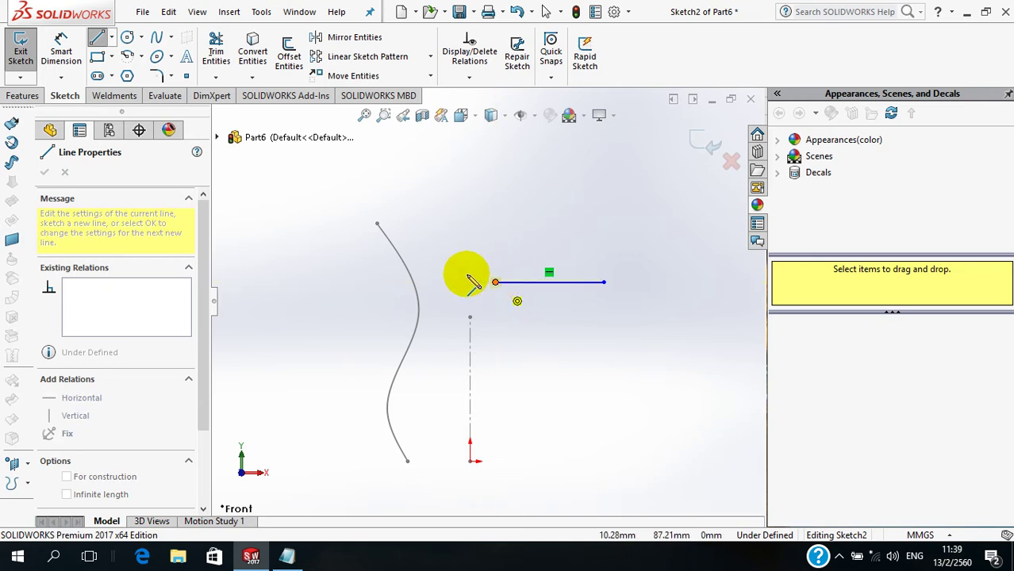
{"action": "left_click", "coordinate": [429, 239]}
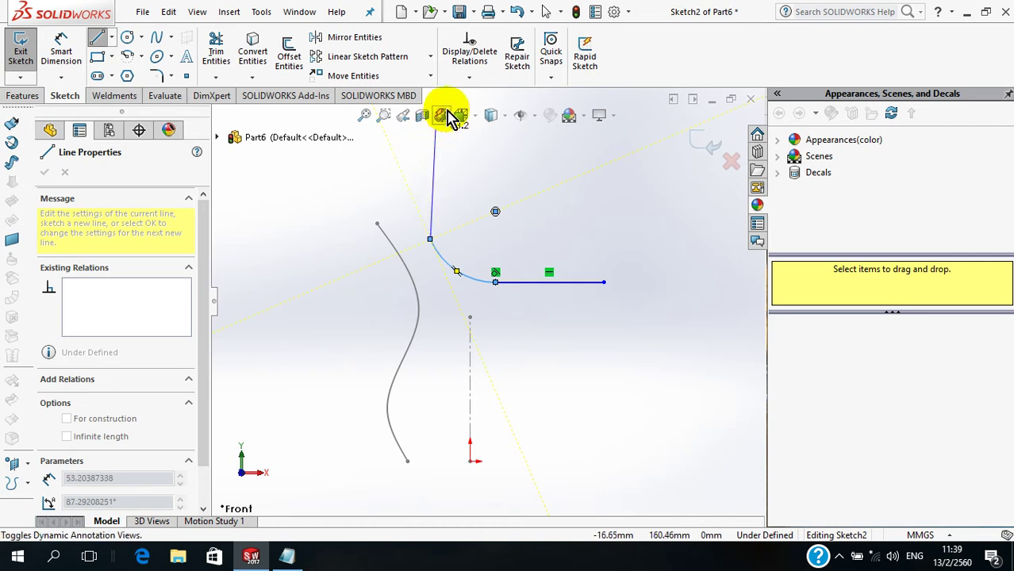
{"action": "key", "text": "Escape"}
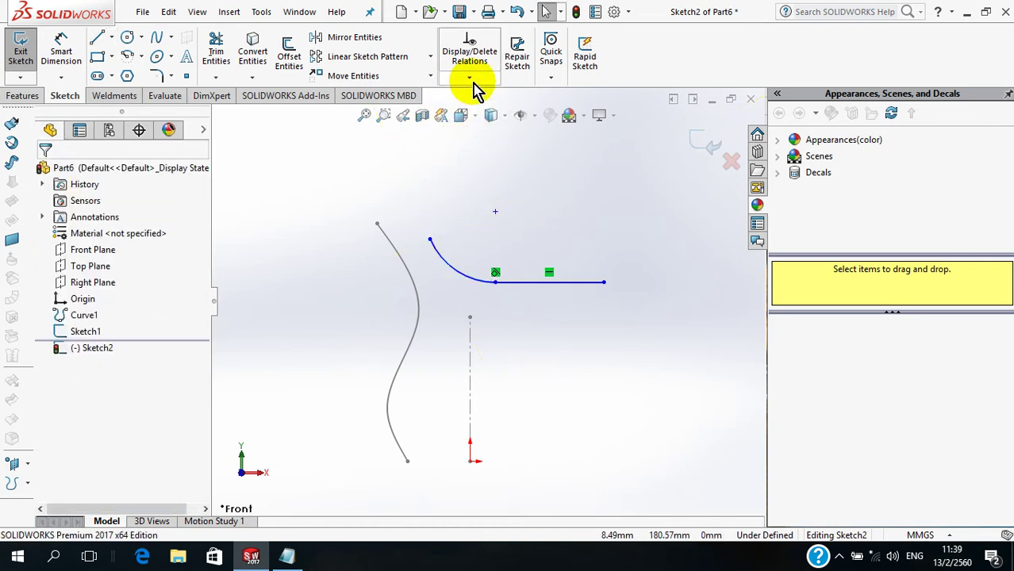
Make the arc's free end coincident with the top endpoint of the jug's side curve.
{"action": "left_click", "coordinate": [469, 77]}
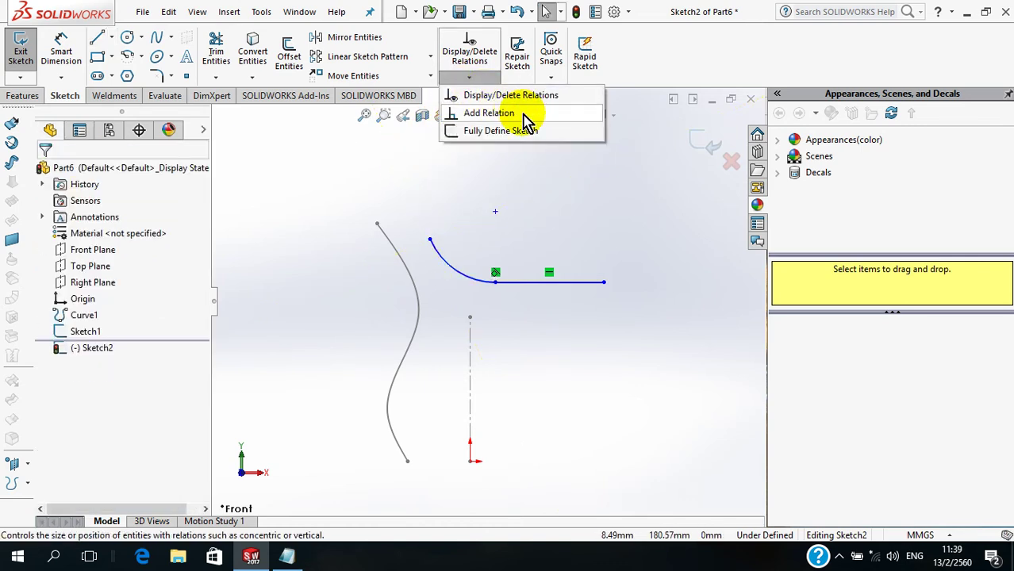
{"action": "left_click", "coordinate": [489, 113]}
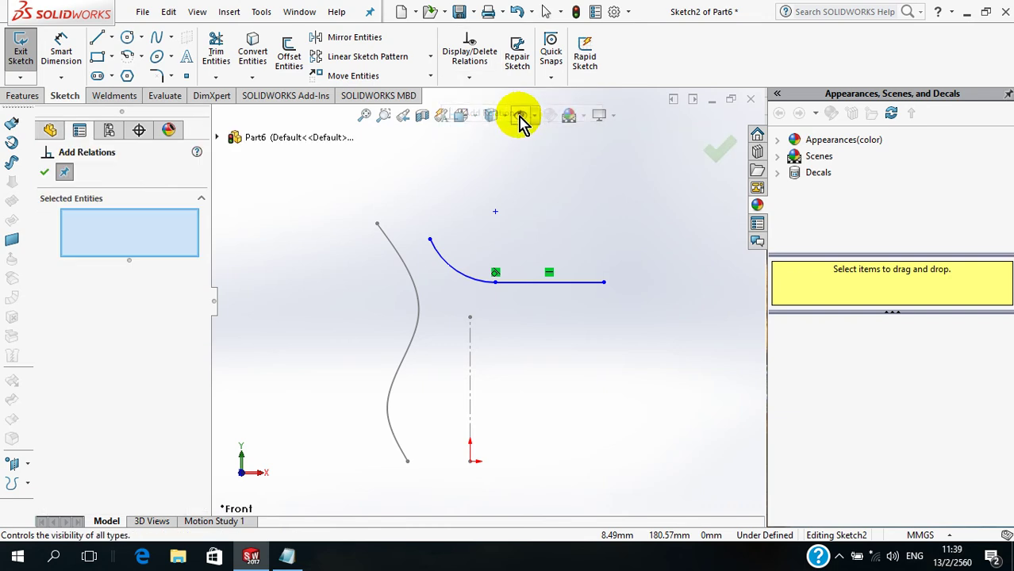
{"action": "left_click", "coordinate": [429, 240]}
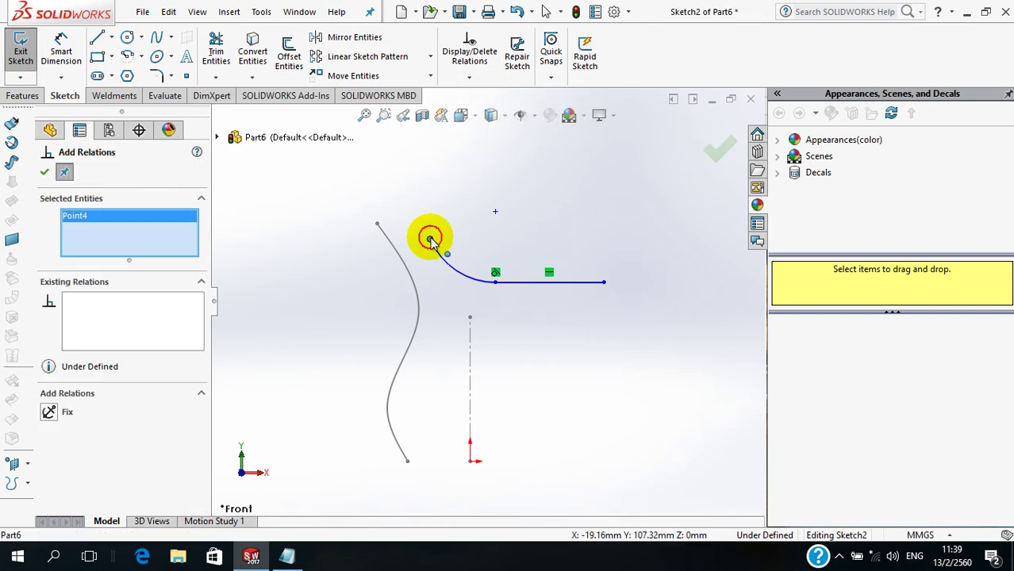
{"action": "left_click", "coordinate": [377, 225]}
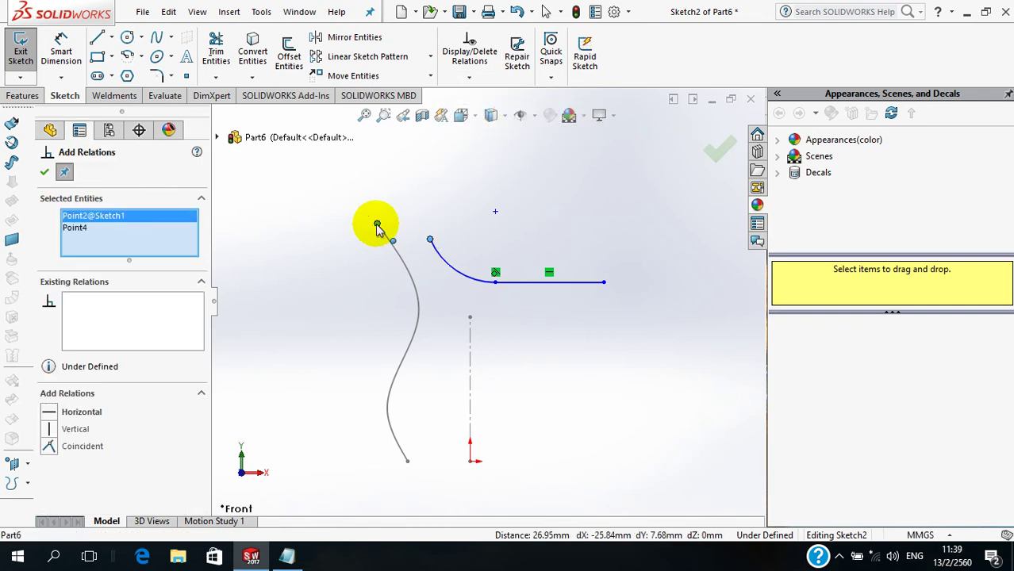
{"action": "left_click", "coordinate": [50, 447]}
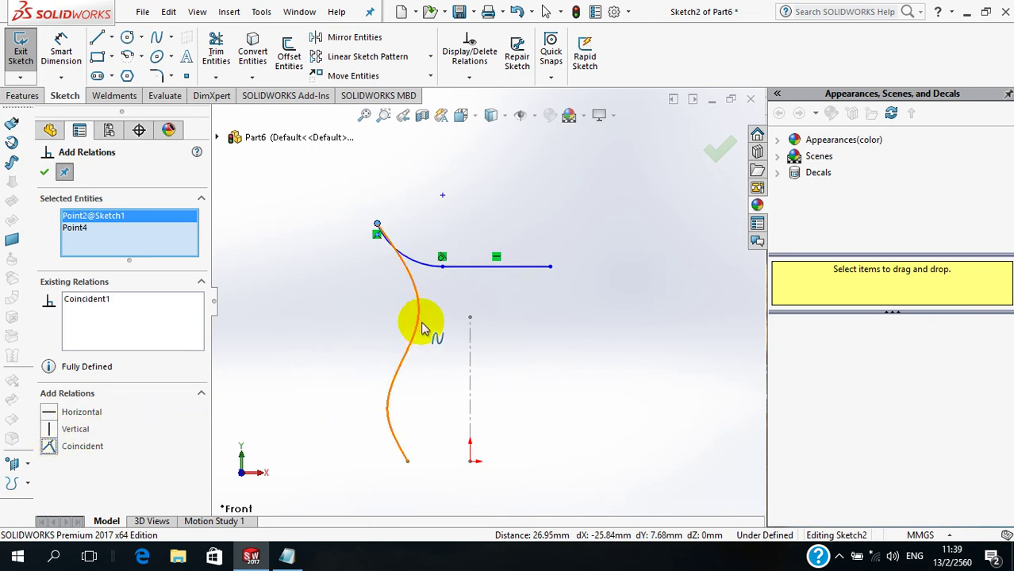
Make the spout line's inner endpoint coincident with the centerline.
{"action": "left_click", "coordinate": [442, 267]}
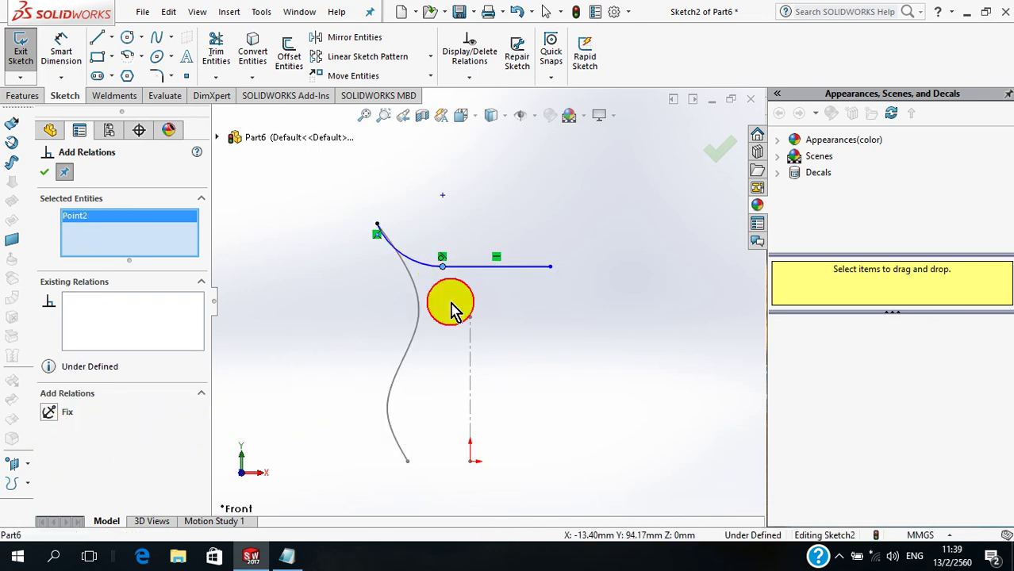
{"action": "left_click", "coordinate": [469, 351]}
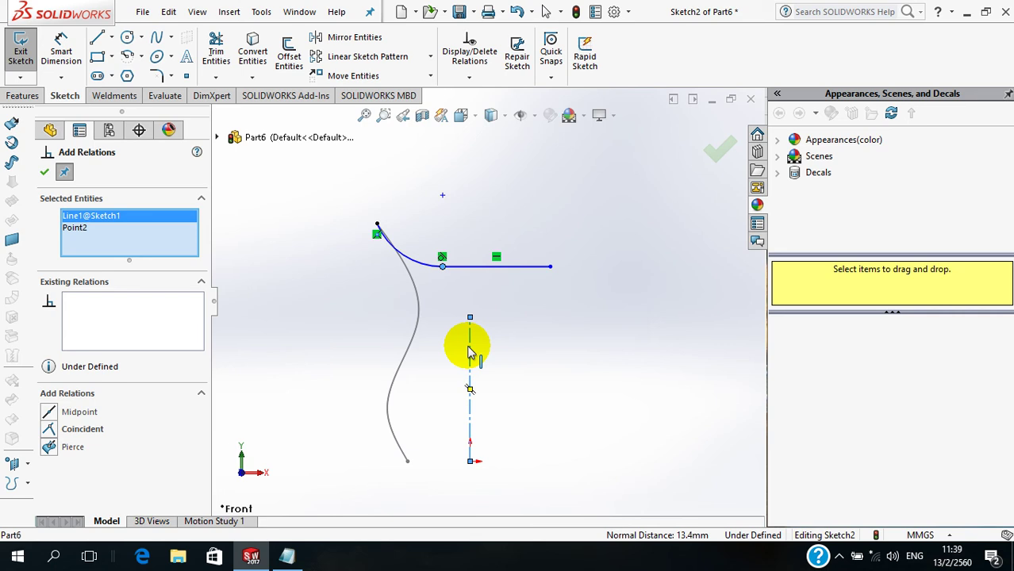
{"action": "left_click", "coordinate": [54, 433]}
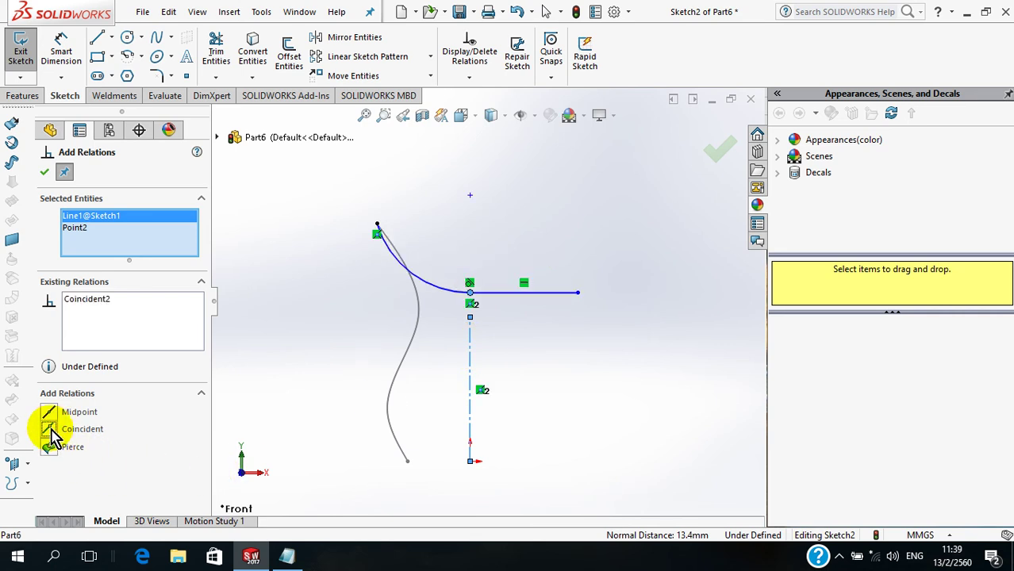
{"action": "left_click", "coordinate": [44, 176]}
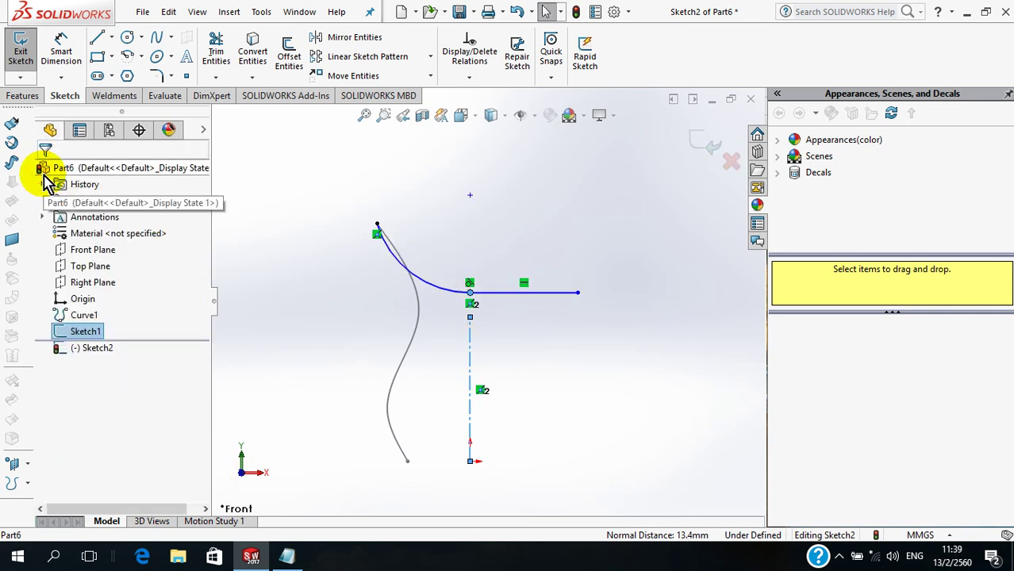
Dimension the horizontal spout line 100 mm above the origin and exit Sketch2.
{"action": "left_click", "coordinate": [63, 45]}
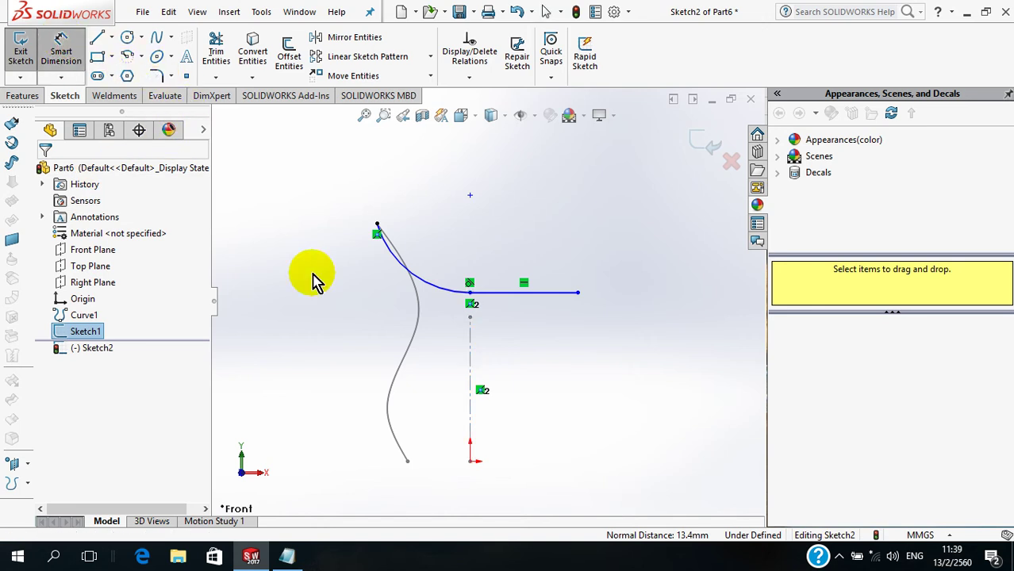
{"action": "left_click", "coordinate": [549, 294]}
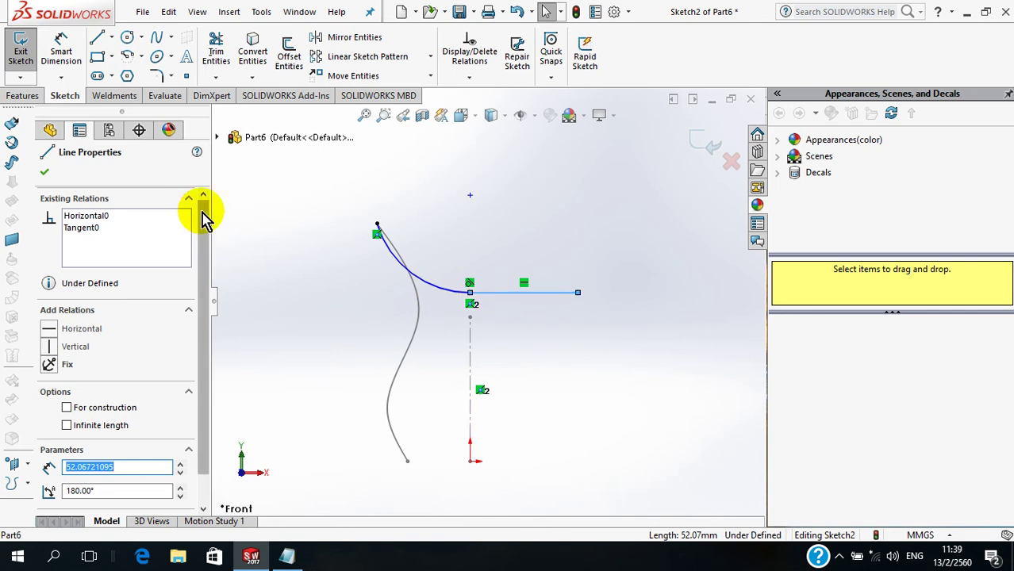
{"action": "key", "text": "Escape"}
{"action": "left_click", "coordinate": [62, 46]}
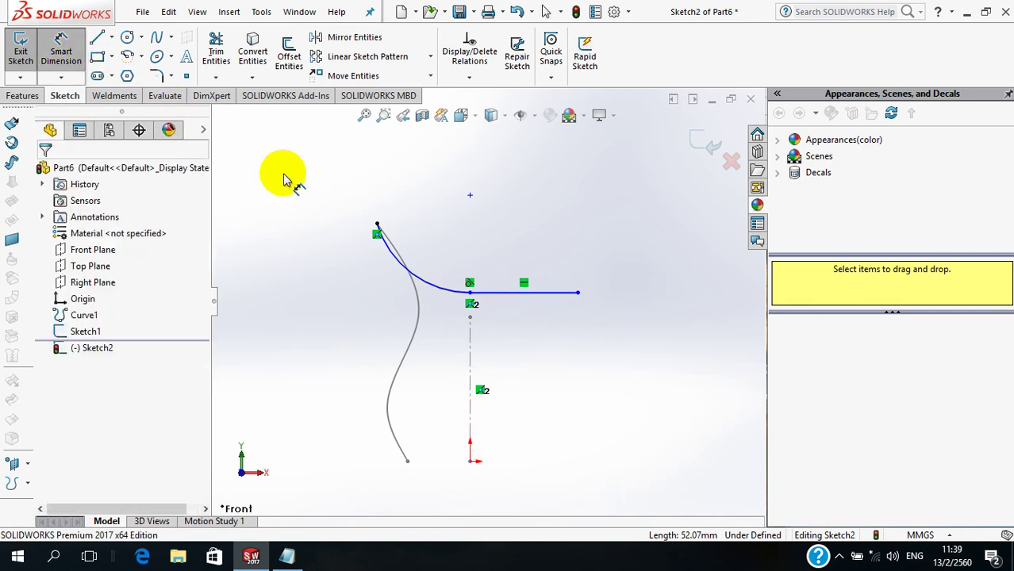
{"action": "left_click", "coordinate": [471, 460]}
{"action": "left_click", "coordinate": [524, 300]}
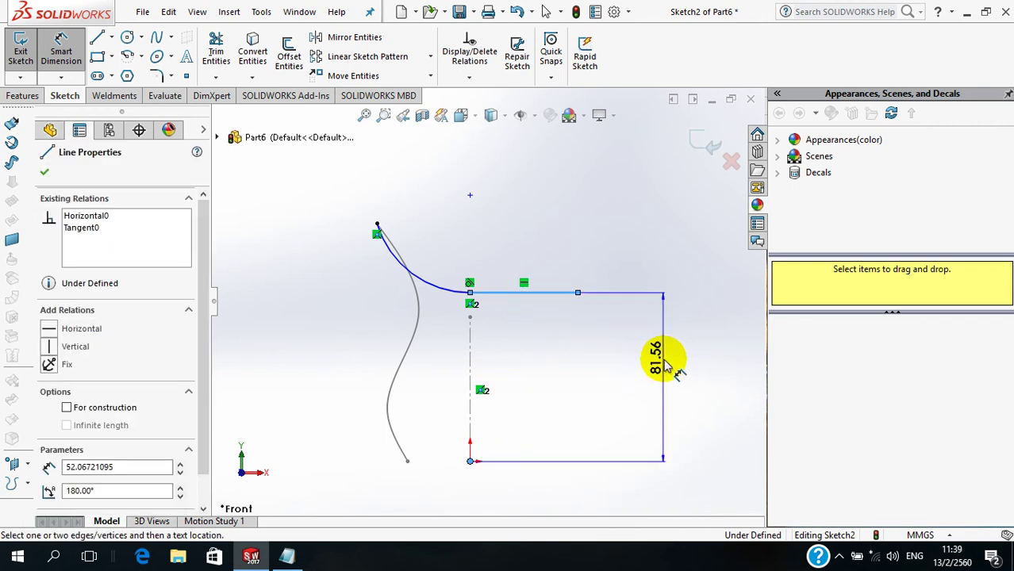
{"action": "left_click", "coordinate": [679, 374]}
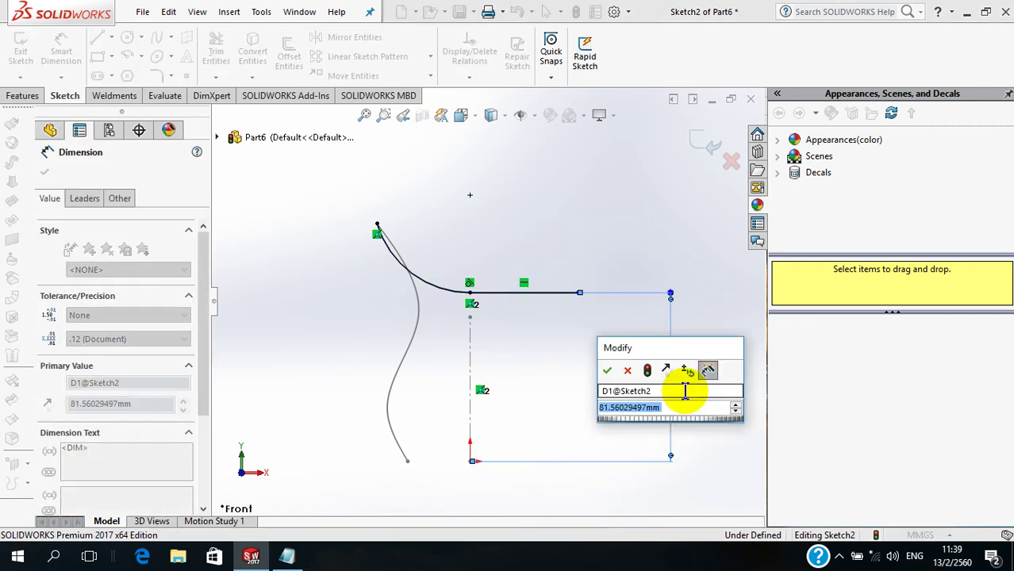
{"action": "type", "text": "100"}
{"action": "key", "text": "Return"}
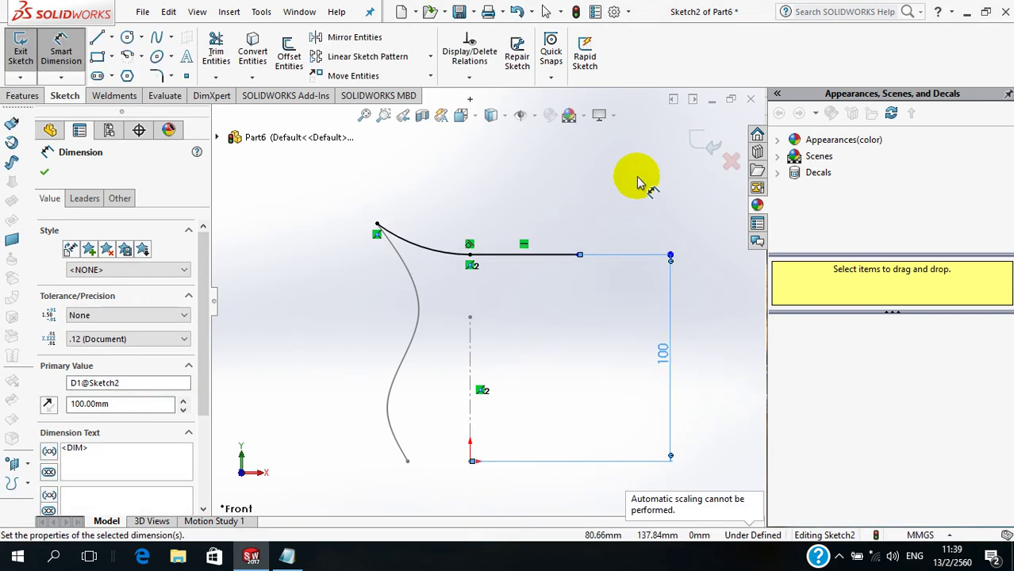
{"action": "left_click", "coordinate": [704, 146]}
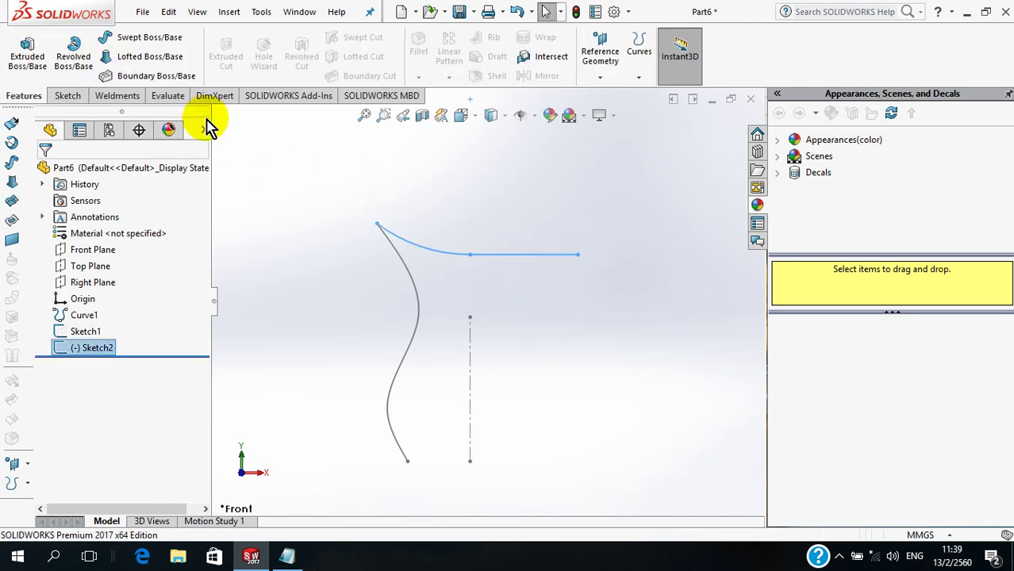
In a new Front Plane sketch, draw top and bottom horizontal handle lines joined by a half-circle arc.
{"action": "left_click", "coordinate": [62, 253]}
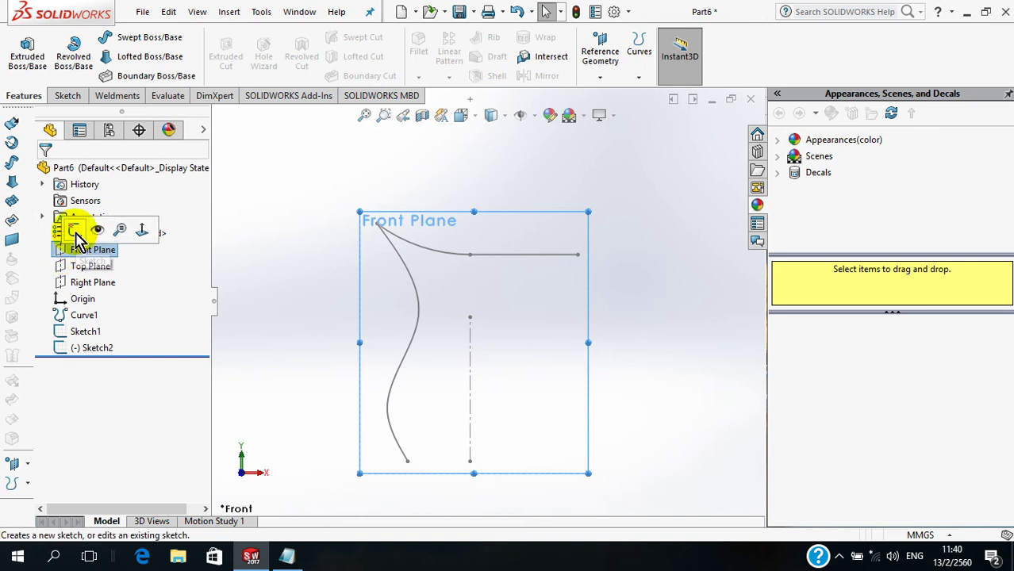
{"action": "left_click", "coordinate": [76, 230]}
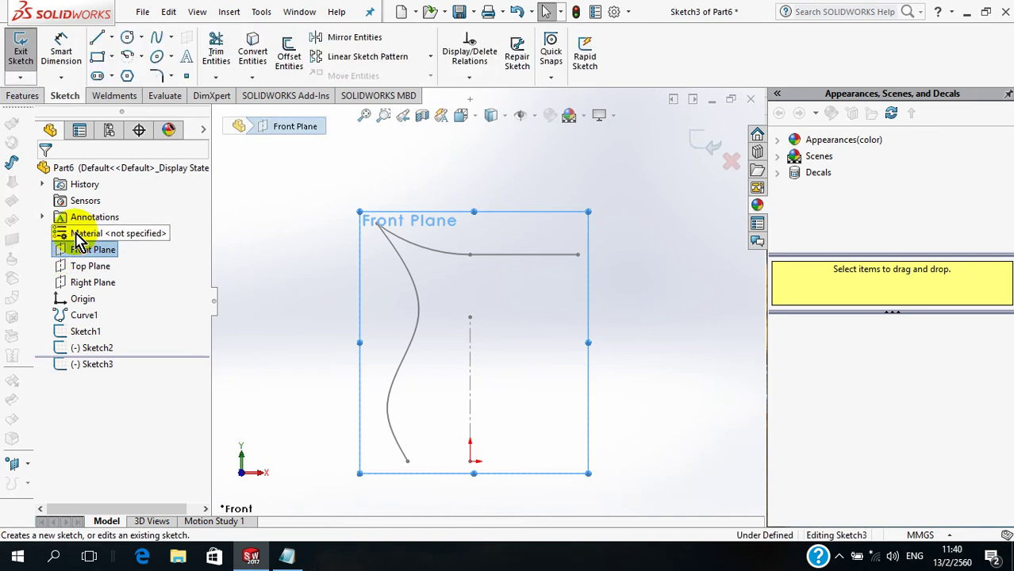
{"action": "left_click", "coordinate": [99, 38]}
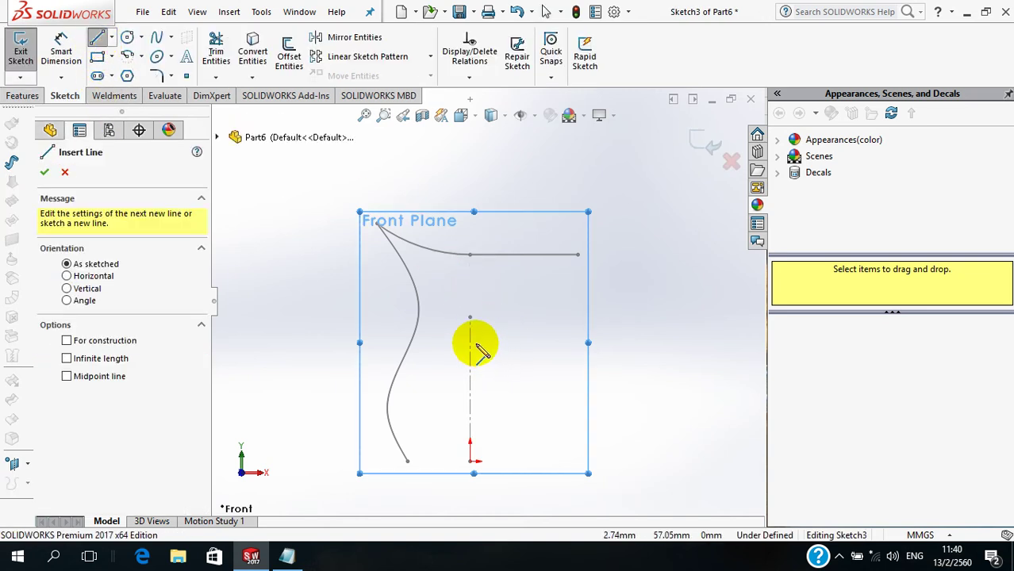
{"action": "left_click", "coordinate": [470, 297]}
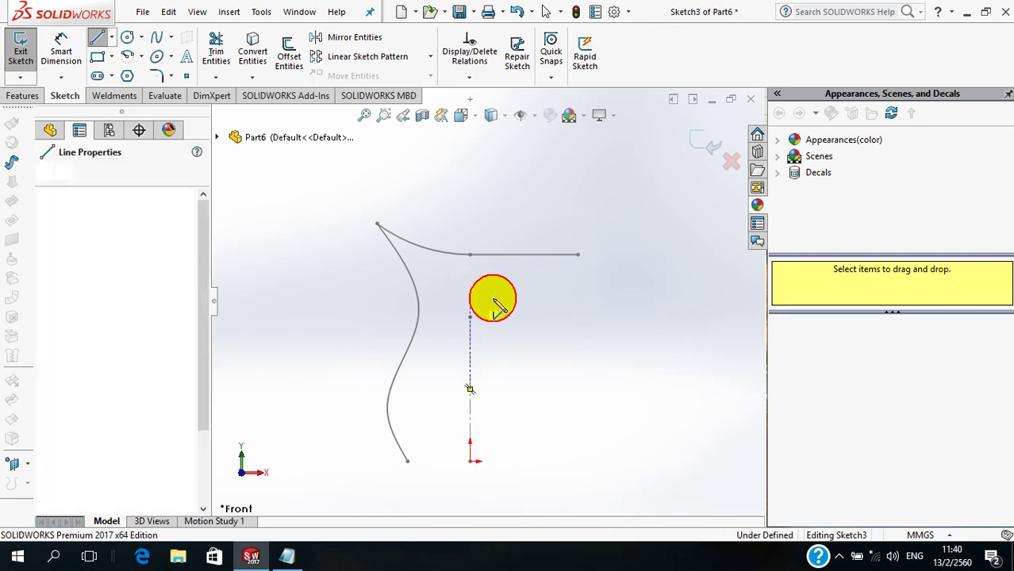
{"action": "left_click", "coordinate": [612, 296]}
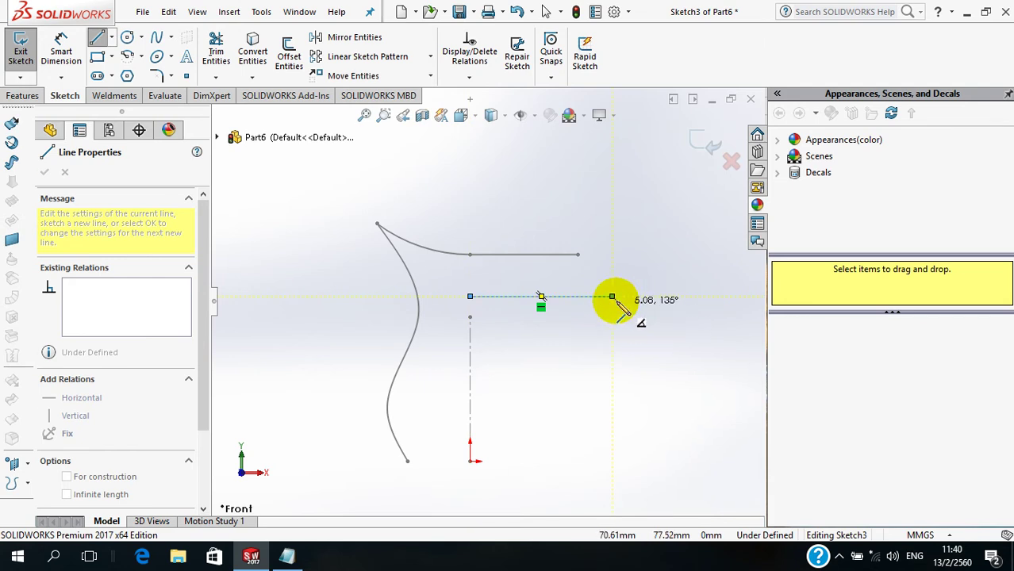
{"action": "left_click", "coordinate": [611, 390]}
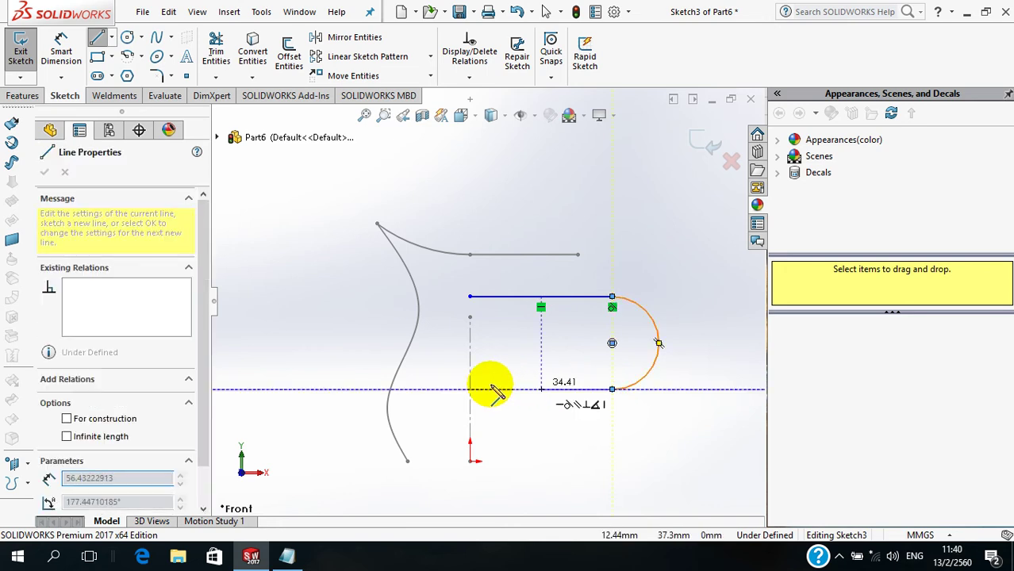
{"action": "left_click", "coordinate": [455, 389]}
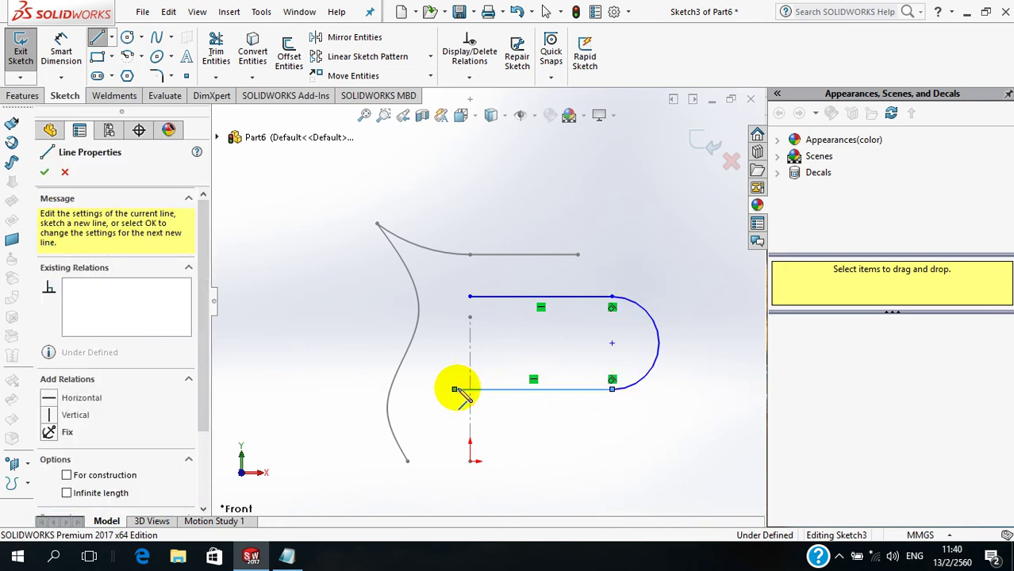
{"action": "left_click", "coordinate": [455, 389]}
{"action": "key", "text": "Escape"}
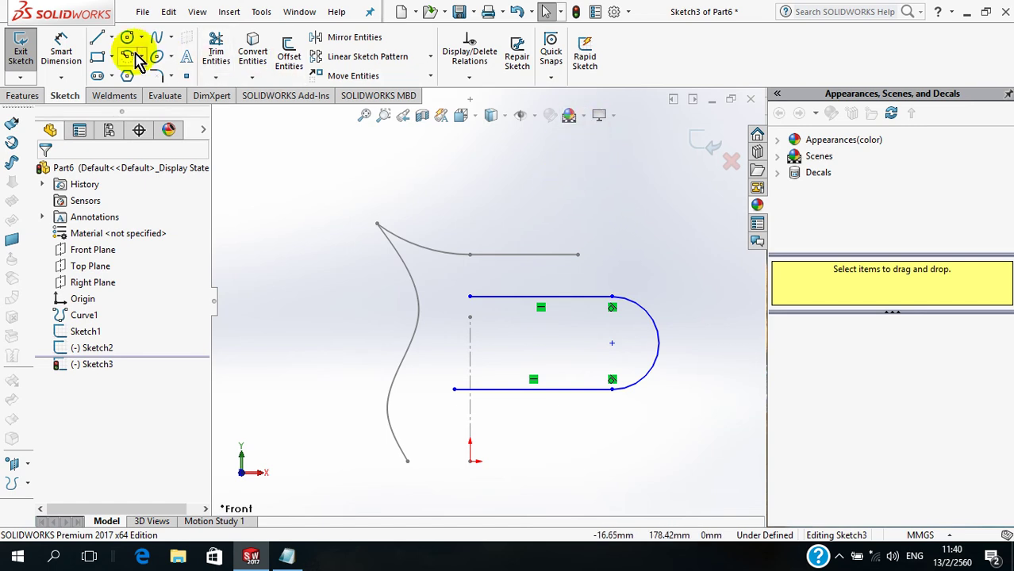
Set the handle arc radius to 25 mm.
{"action": "left_click", "coordinate": [67, 52]}
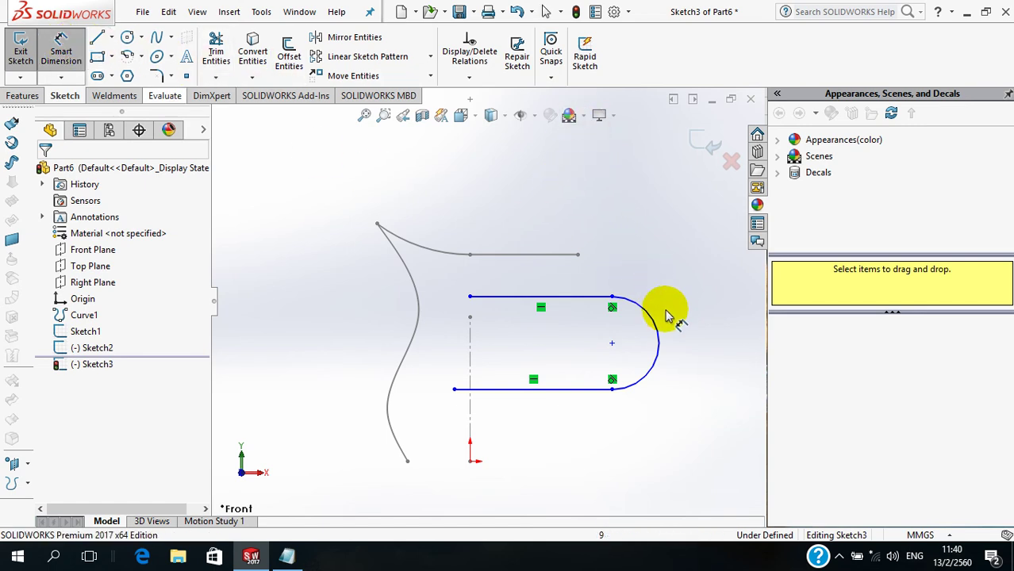
{"action": "left_click", "coordinate": [664, 334]}
{"action": "left_click", "coordinate": [707, 327]}
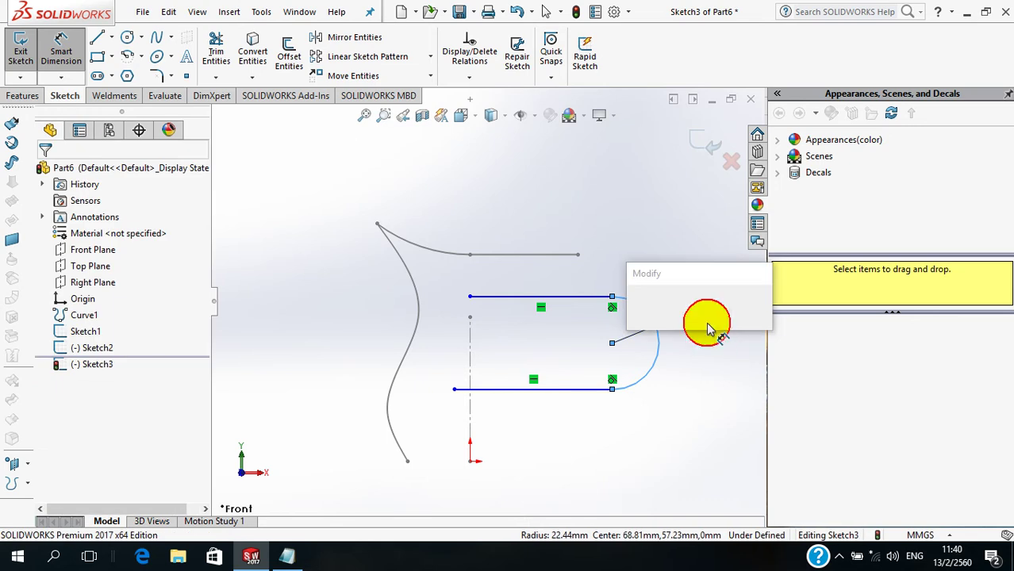
{"action": "type", "text": "25"}
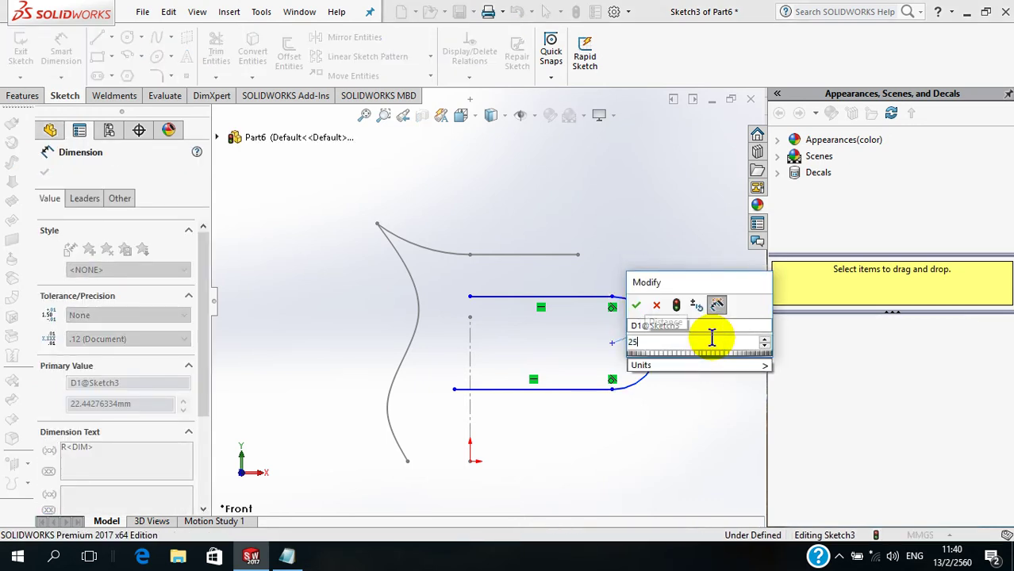
{"action": "key", "text": "Return"}
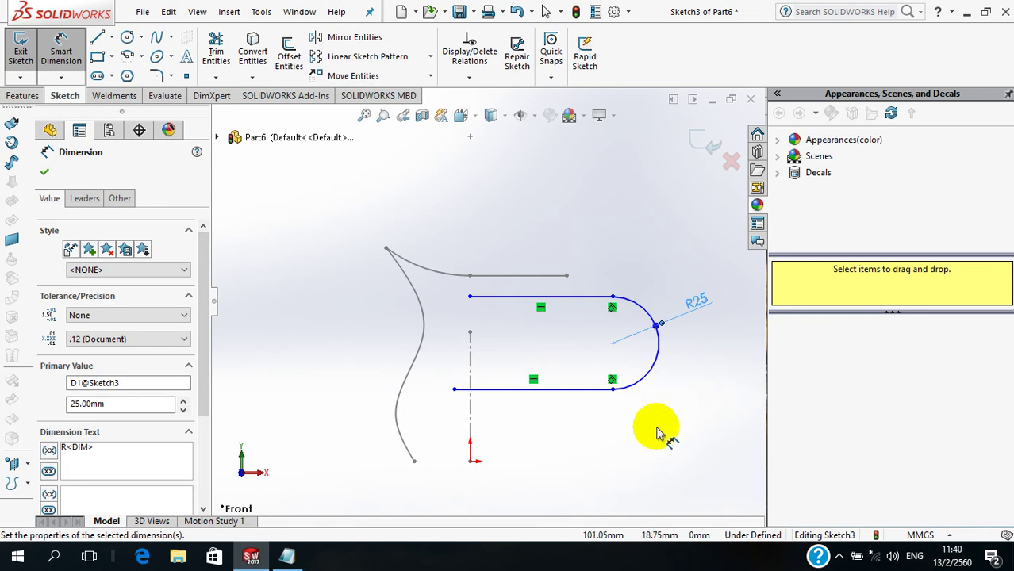
Dimension the lower handle line 25 mm above the origin.
{"action": "left_click", "coordinate": [560, 396]}
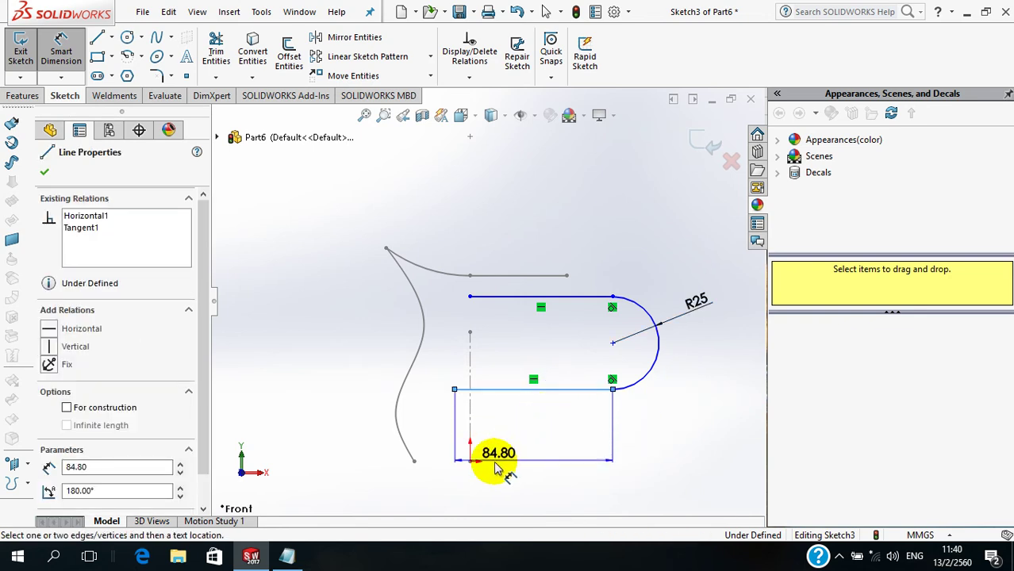
{"action": "left_click", "coordinate": [470, 461]}
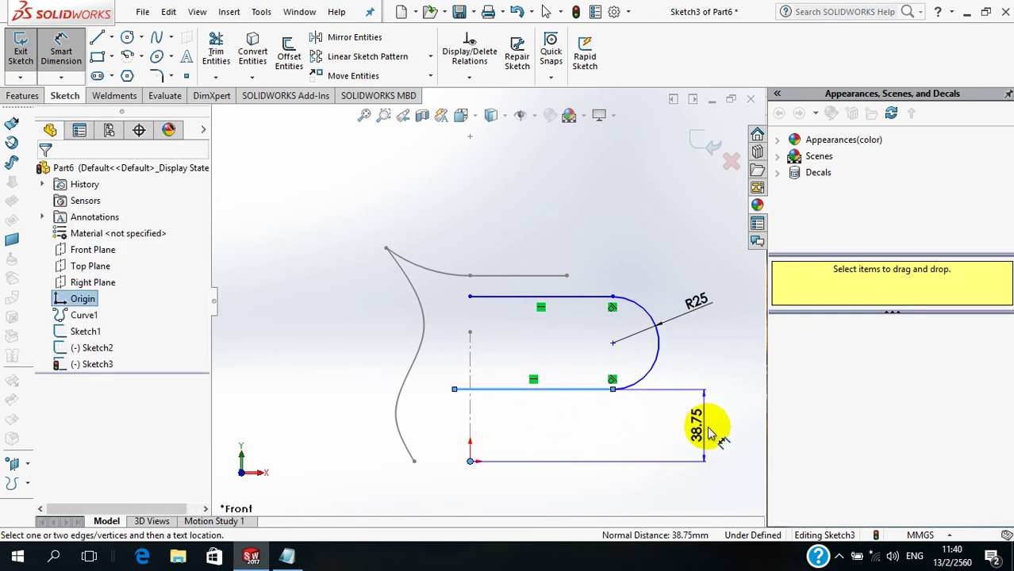
{"action": "left_click", "coordinate": [719, 432]}
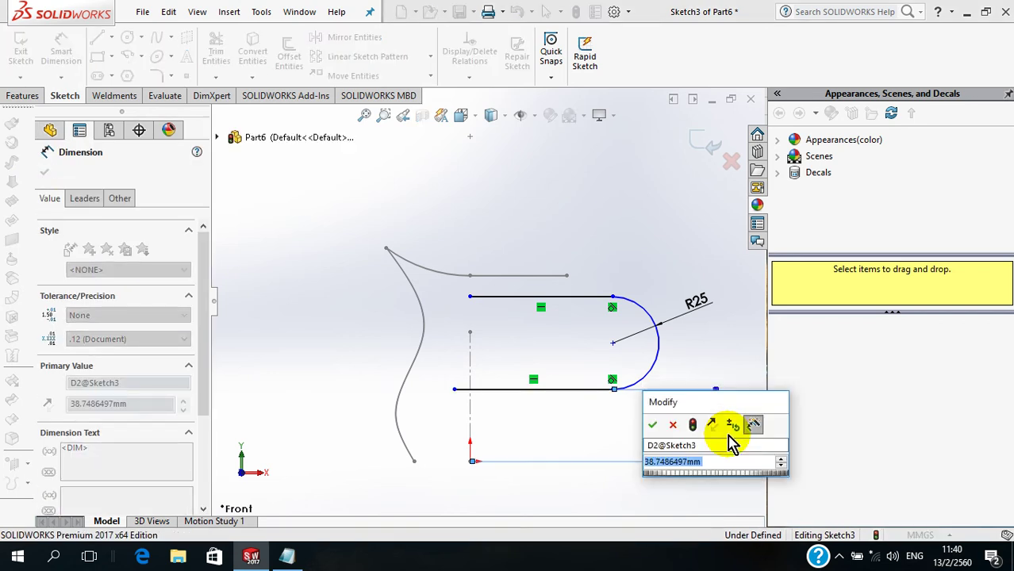
{"action": "type", "text": "25"}
{"action": "key", "text": "Return"}
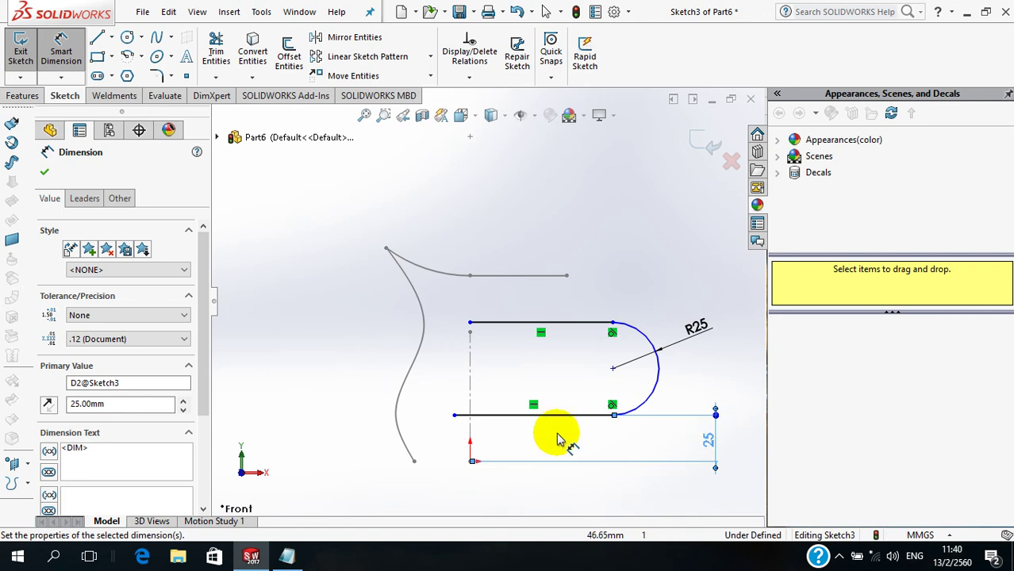
Set the centreline-to-arc distance to 70 mm.
{"action": "left_click", "coordinate": [472, 434]}
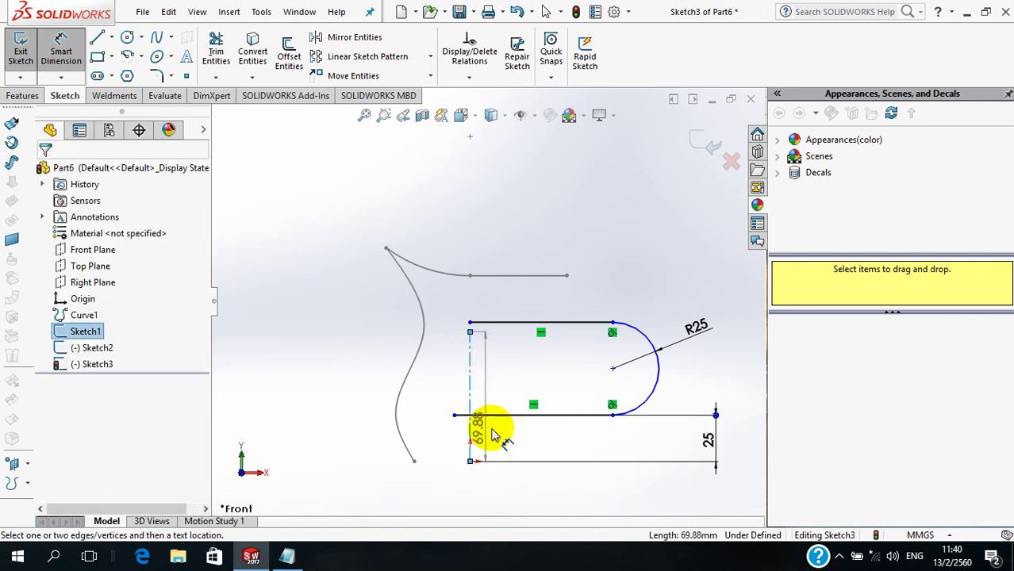
{"action": "left_click", "coordinate": [660, 372]}
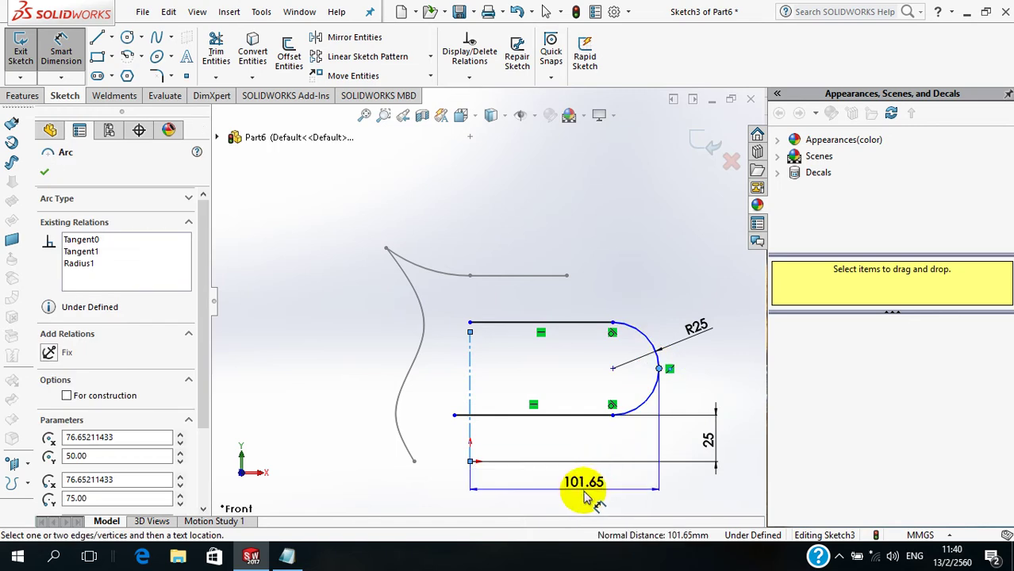
{"action": "left_click", "coordinate": [586, 494]}
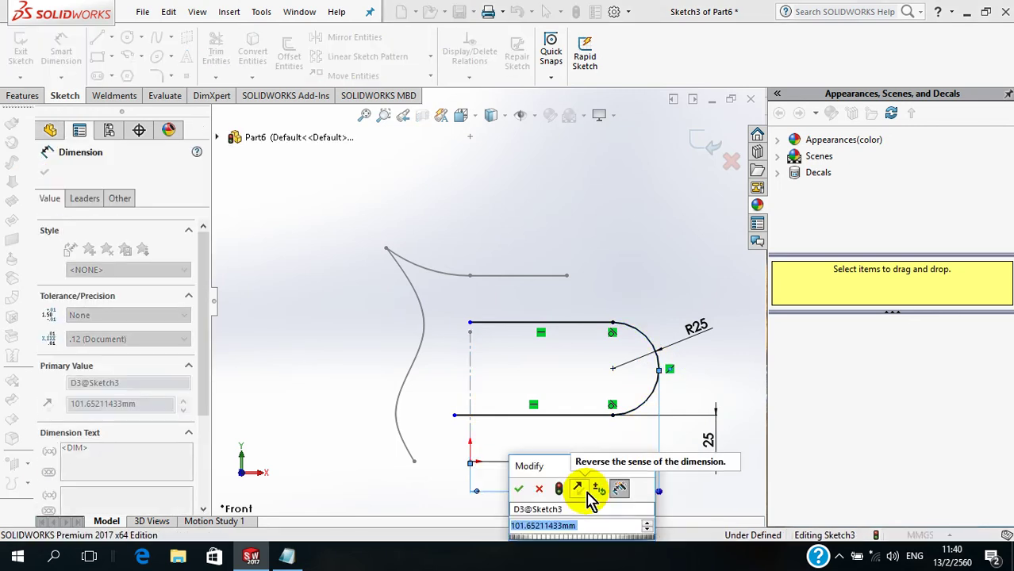
{"action": "type", "text": "70"}
{"action": "key", "text": "Return"}
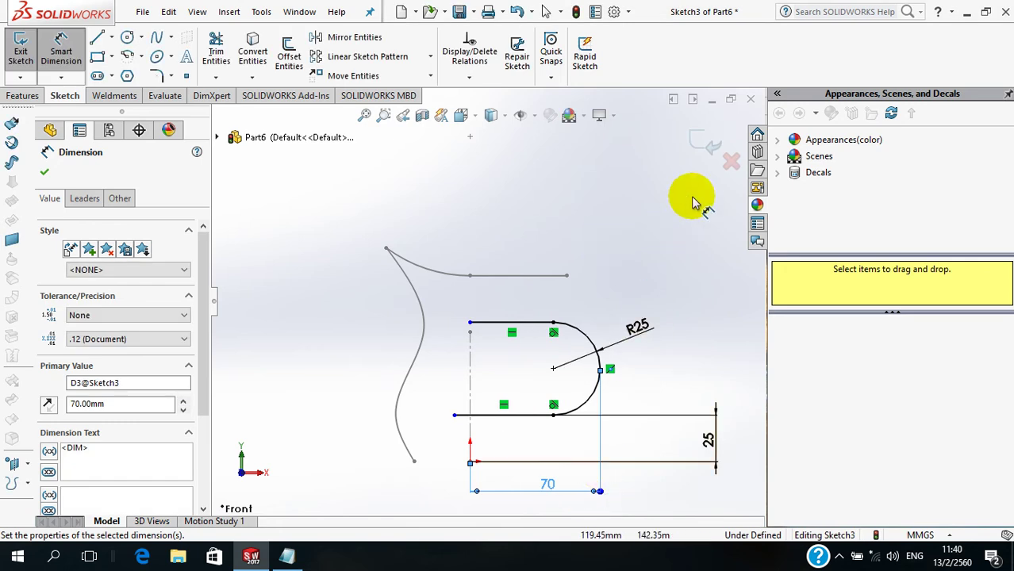
Exit the handle sketch and revolve Sketch1 360° about its centerline into a surface.
{"action": "left_click", "coordinate": [712, 147]}
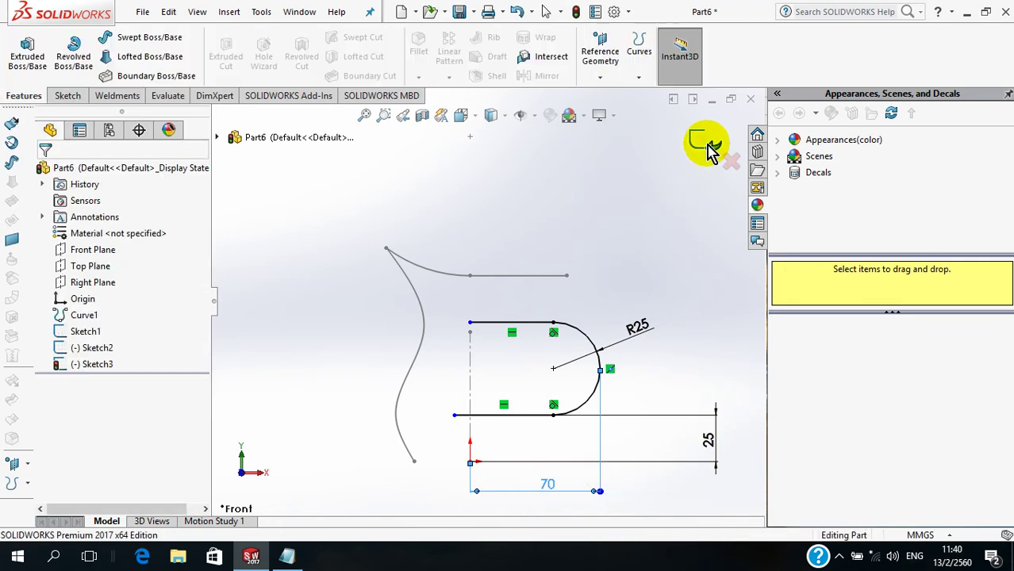
{"action": "middle_click_drag", "start_coordinate": [663, 238], "coordinate": [641, 395]}
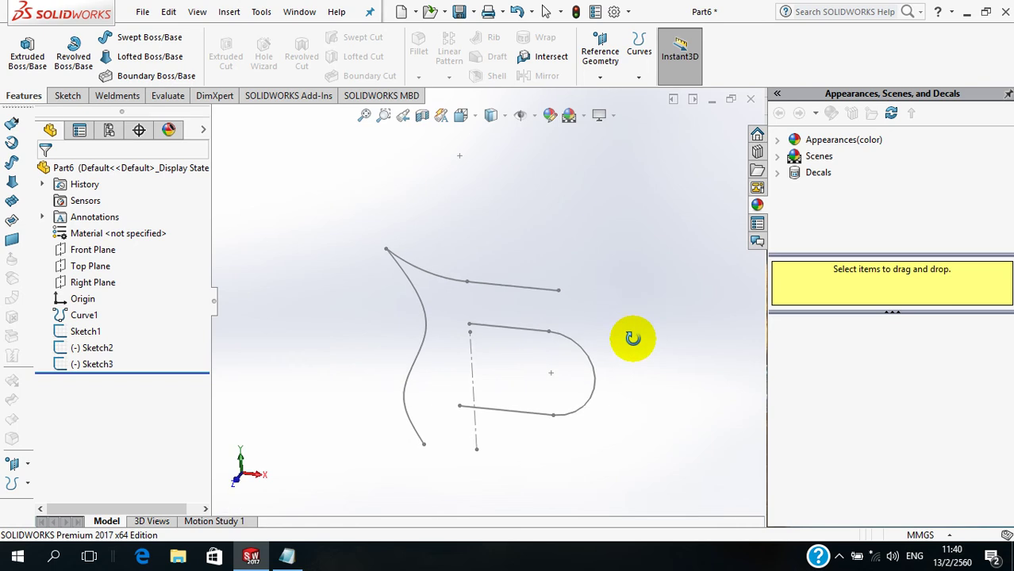
{"action": "scroll", "coordinate": [634, 393], "scroll_direction": "down", "scroll_amount": 2}
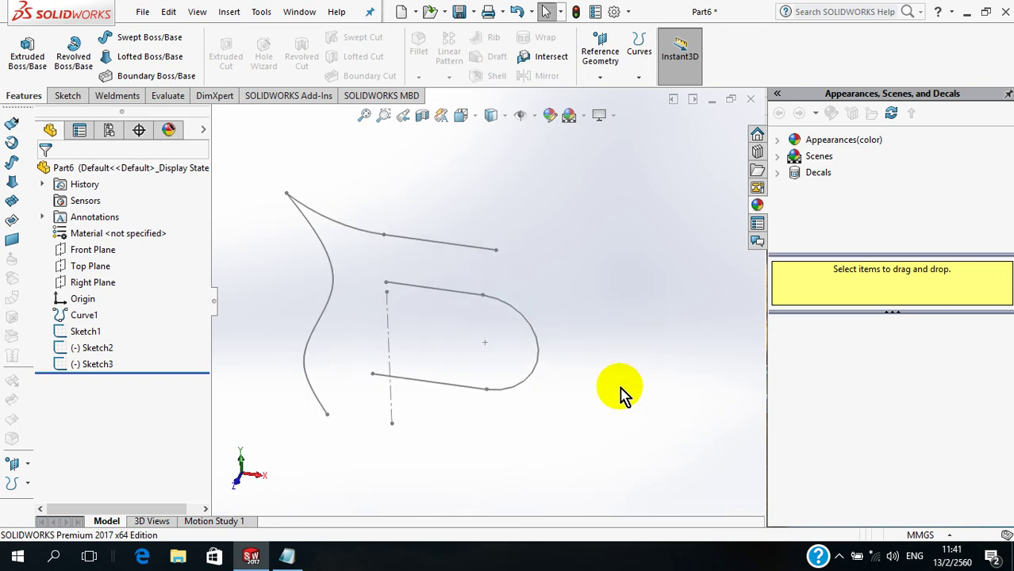
{"action": "left_click", "coordinate": [88, 334]}
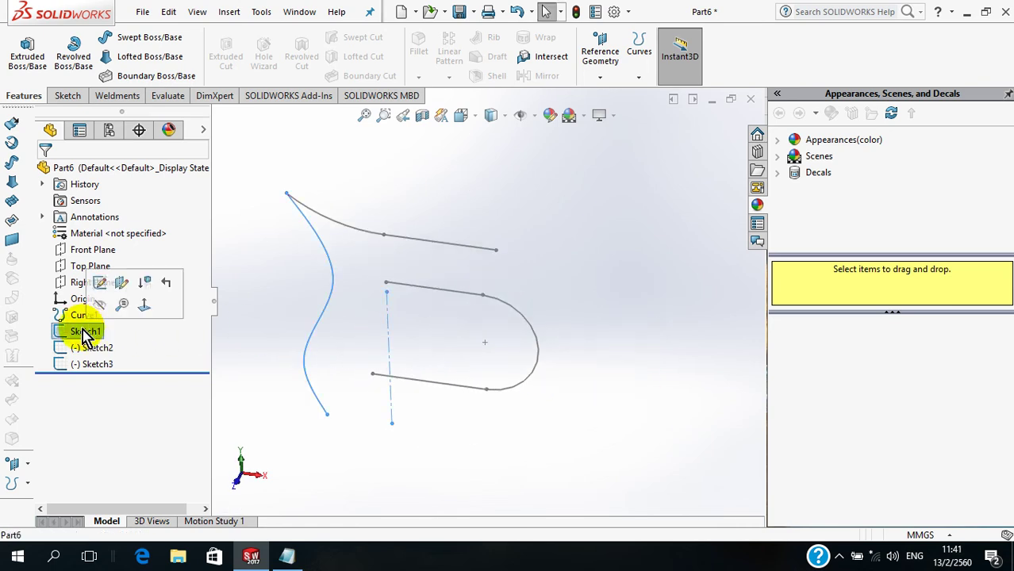
{"action": "left_click", "coordinate": [237, 17]}
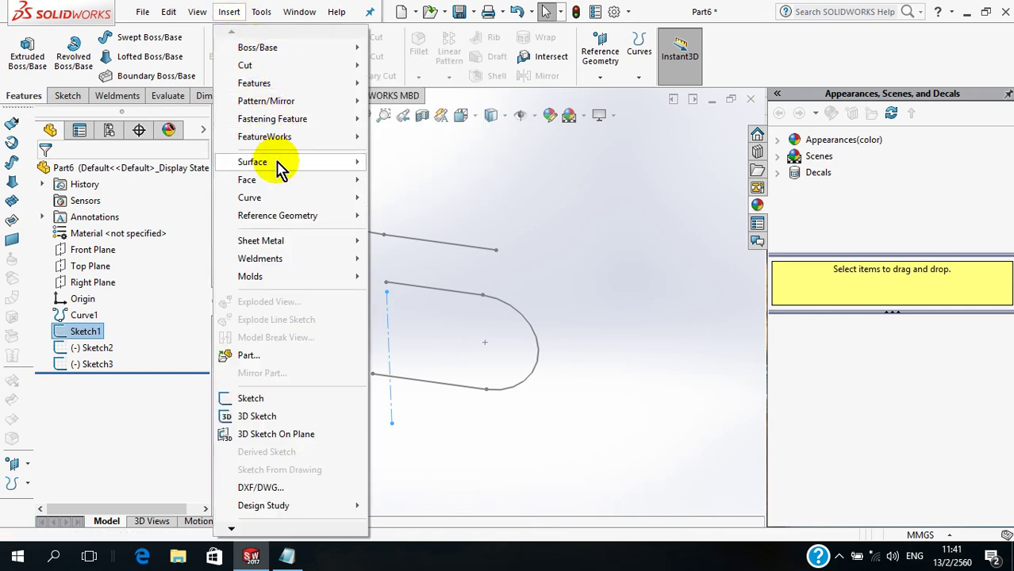
{"action": "mouse_move", "coordinate": [252, 162]}
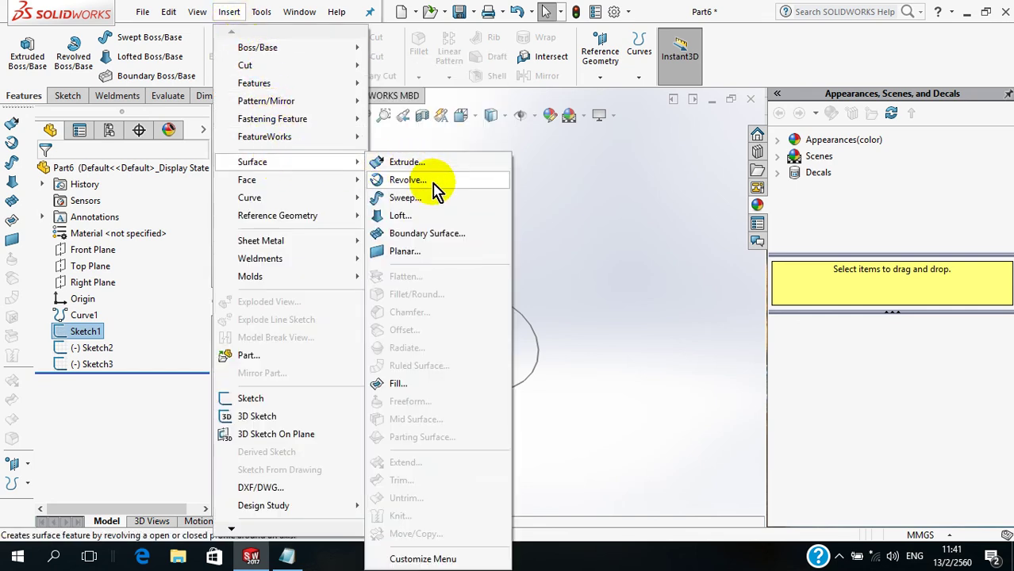
{"action": "left_click", "coordinate": [434, 183]}
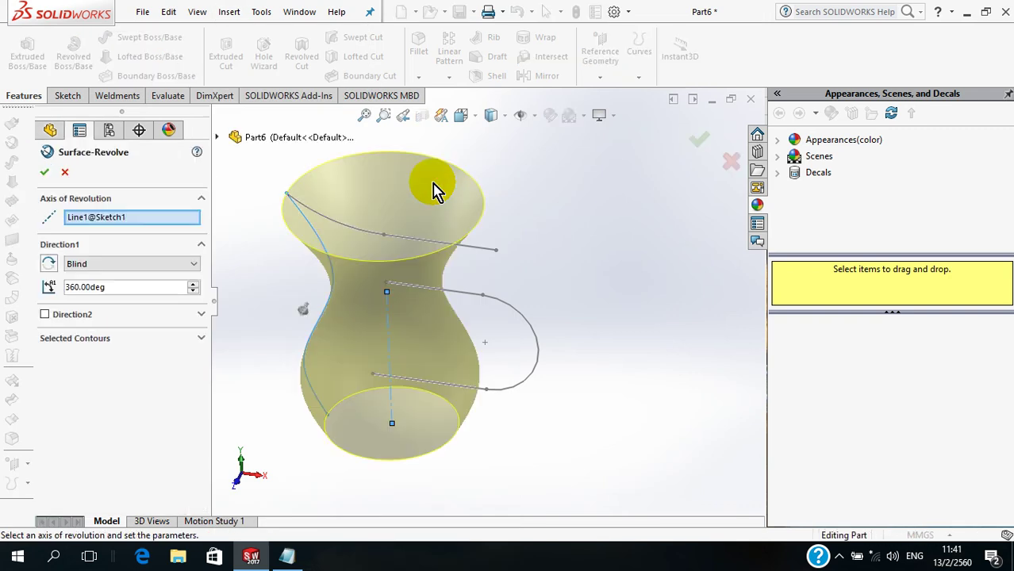
{"action": "left_click", "coordinate": [46, 174]}
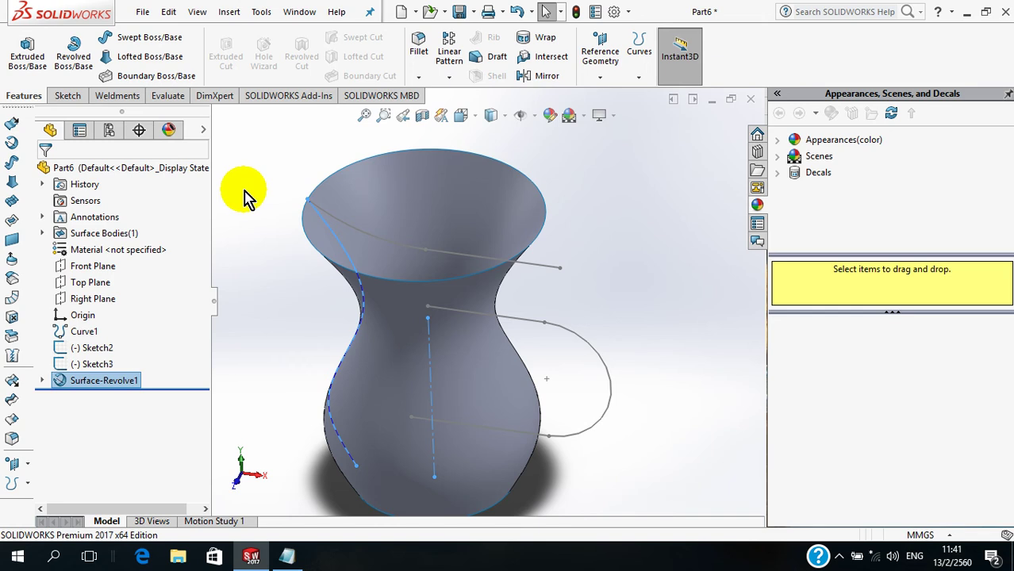
Extrude the Sketch2 spout curve into a surface, Mid Plane, 120 mm deep.
{"action": "left_click", "coordinate": [231, 12]}
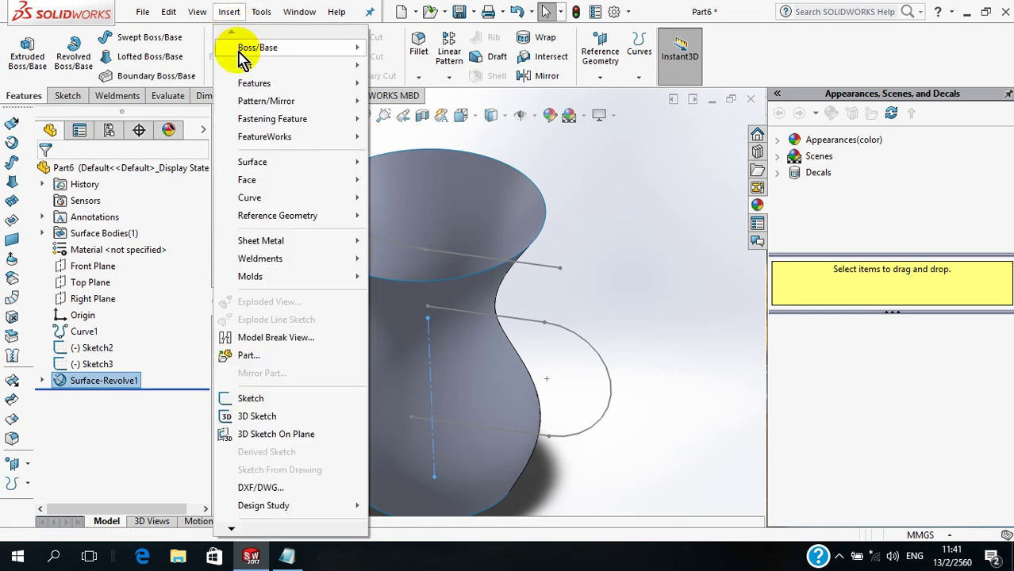
{"action": "mouse_move", "coordinate": [252, 162]}
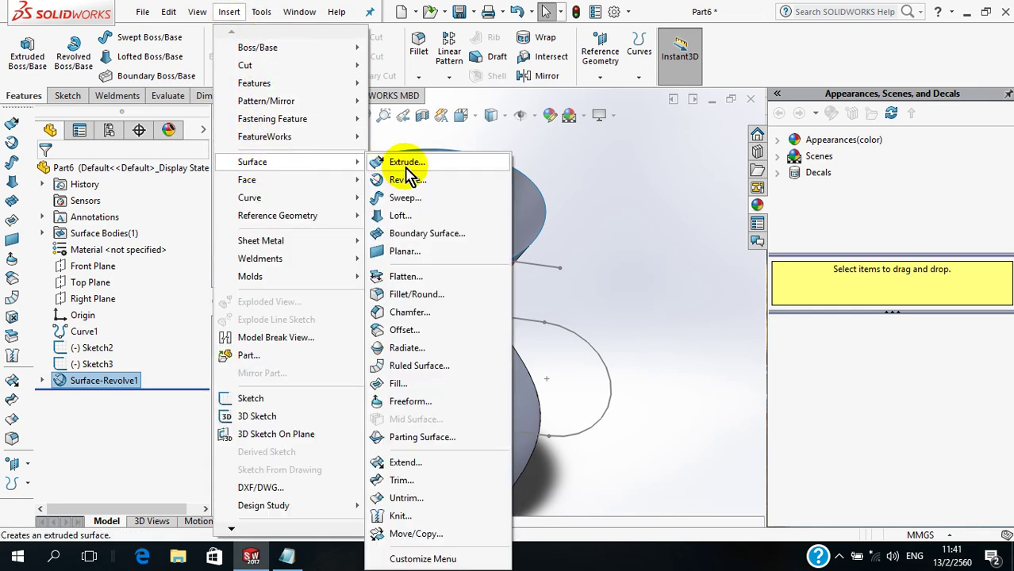
{"action": "left_click", "coordinate": [450, 174]}
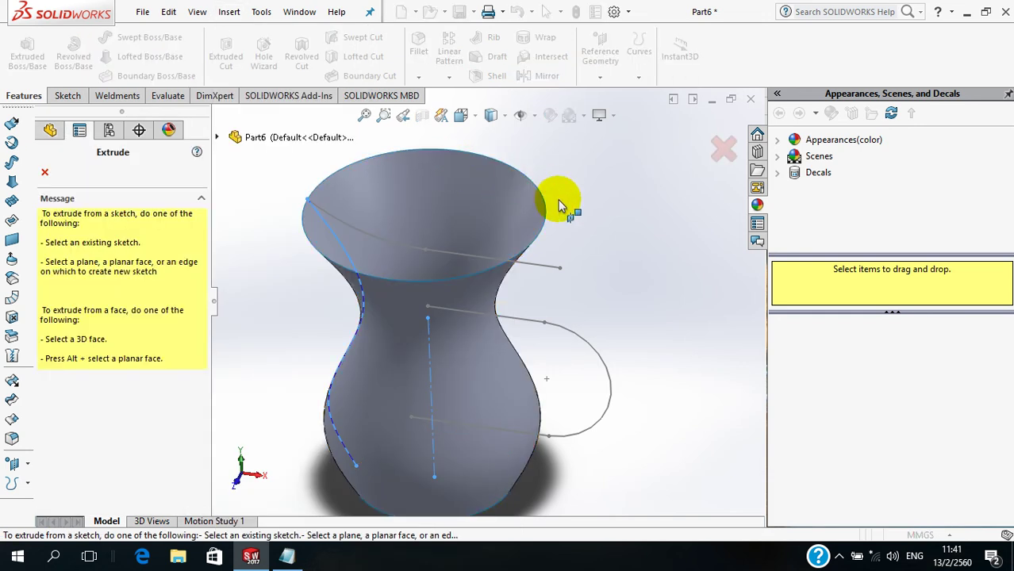
{"action": "left_click", "coordinate": [548, 267]}
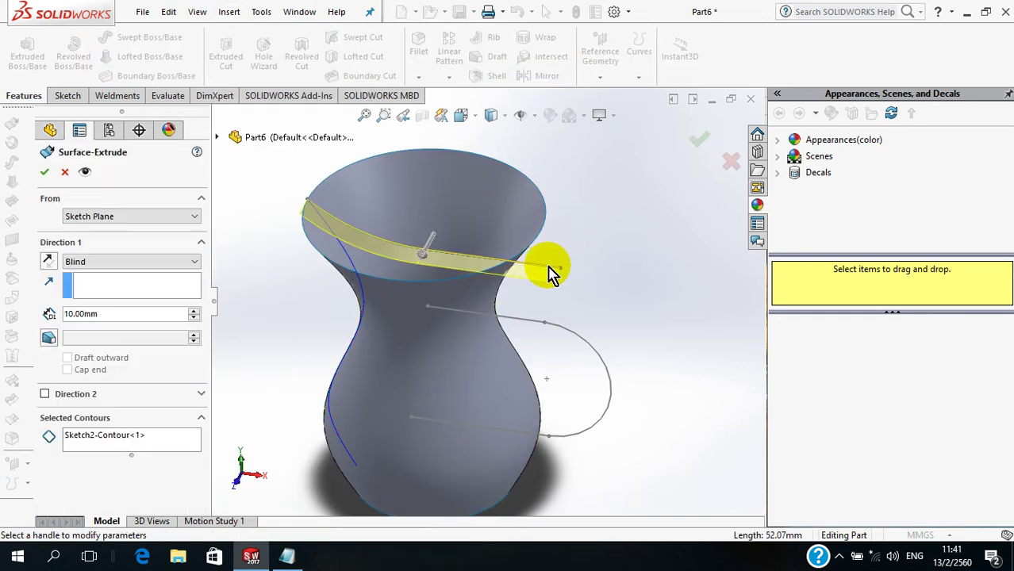
{"action": "left_click", "coordinate": [196, 262]}
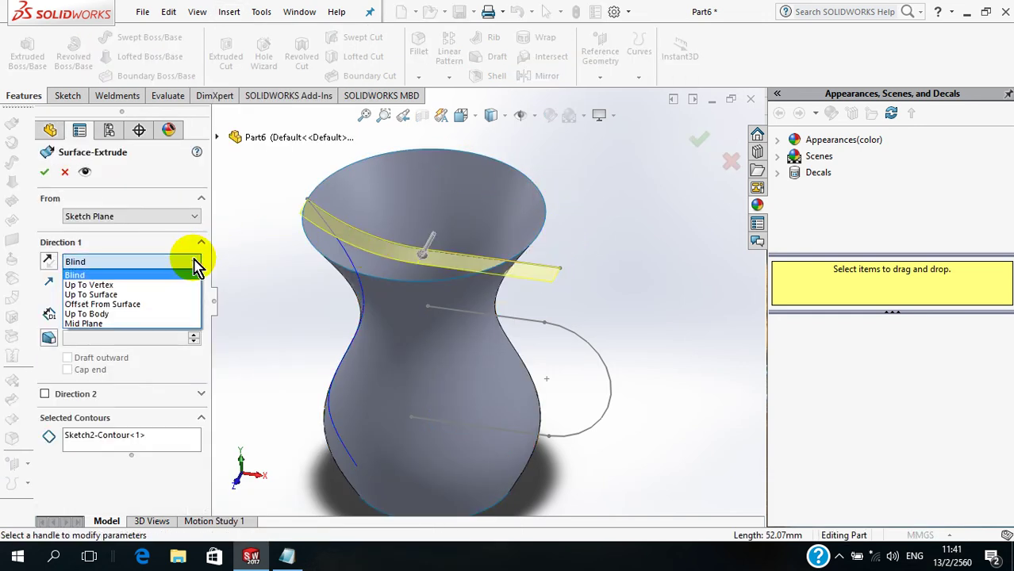
{"action": "left_click", "coordinate": [176, 326]}
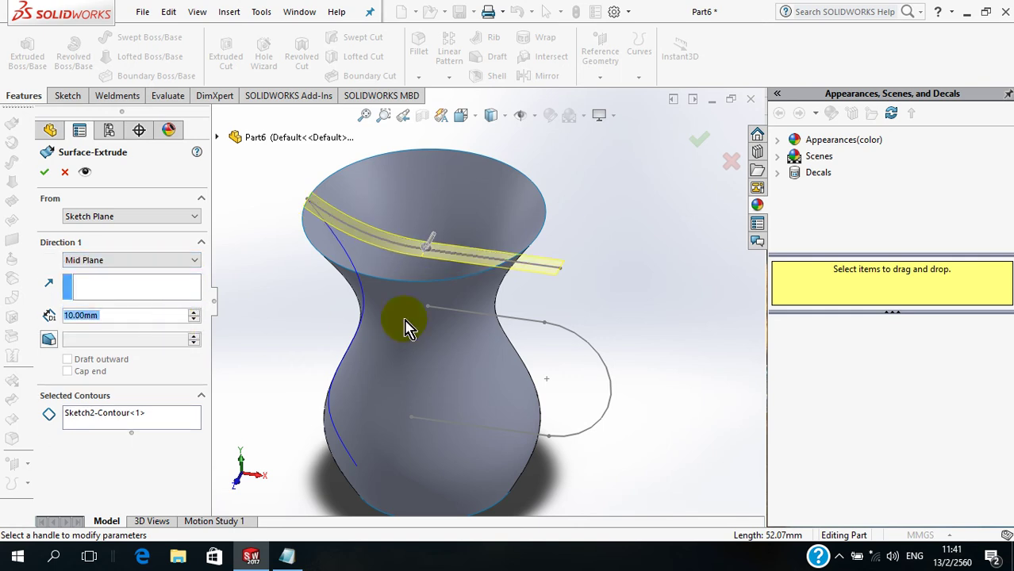
{"action": "left_click_drag", "start_coordinate": [427, 252], "coordinate": [279, 300]}
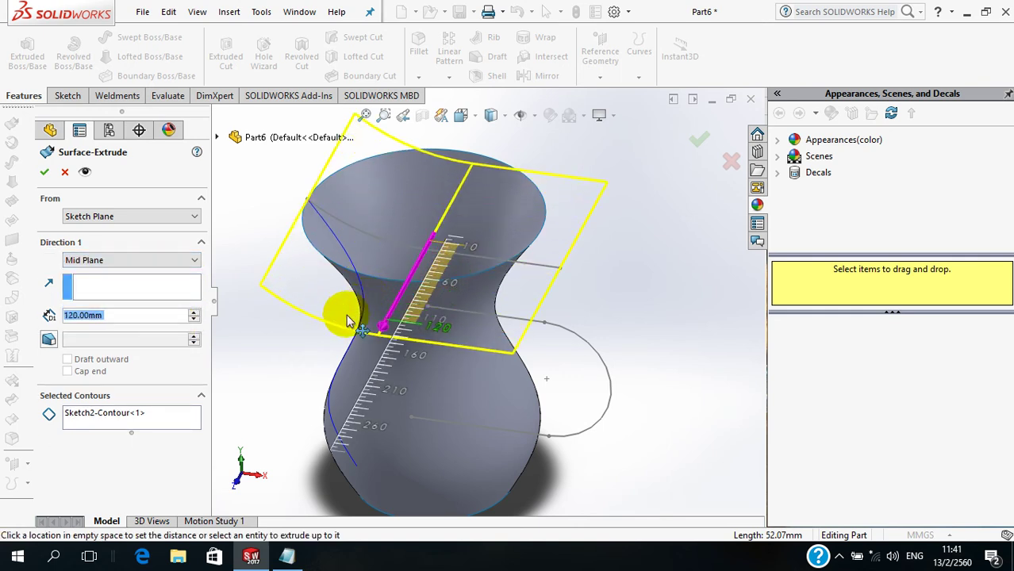
{"action": "left_click", "coordinate": [45, 172]}
{"action": "scroll", "coordinate": [566, 267], "scroll_direction": "up", "scroll_amount": 3}
{"action": "middle_click_drag", "start_coordinate": [577, 272], "coordinate": [580, 234]}
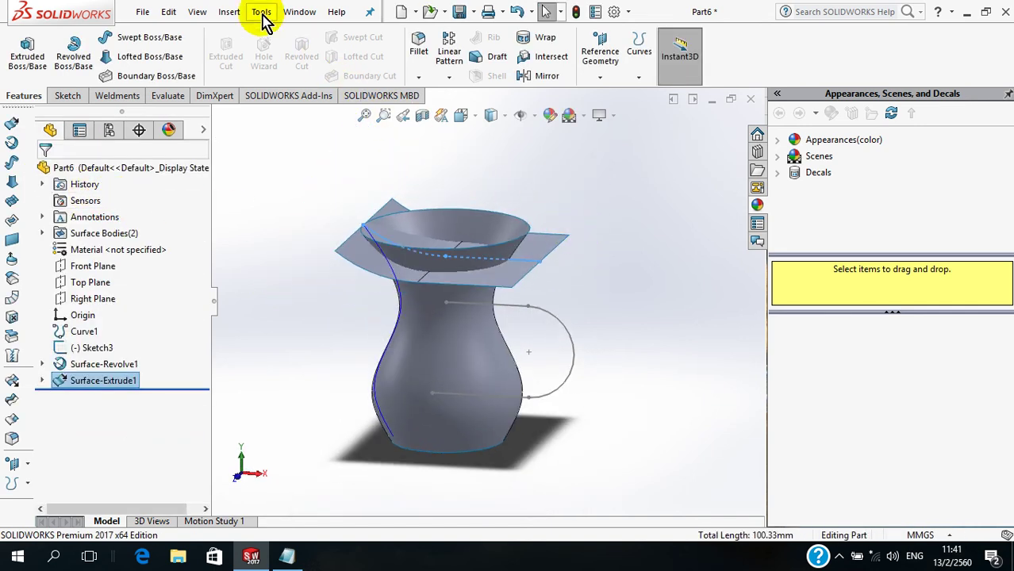
Sweep a 10 mm circular profile along the Sketch3 handle curve.
{"action": "left_click", "coordinate": [238, 15]}
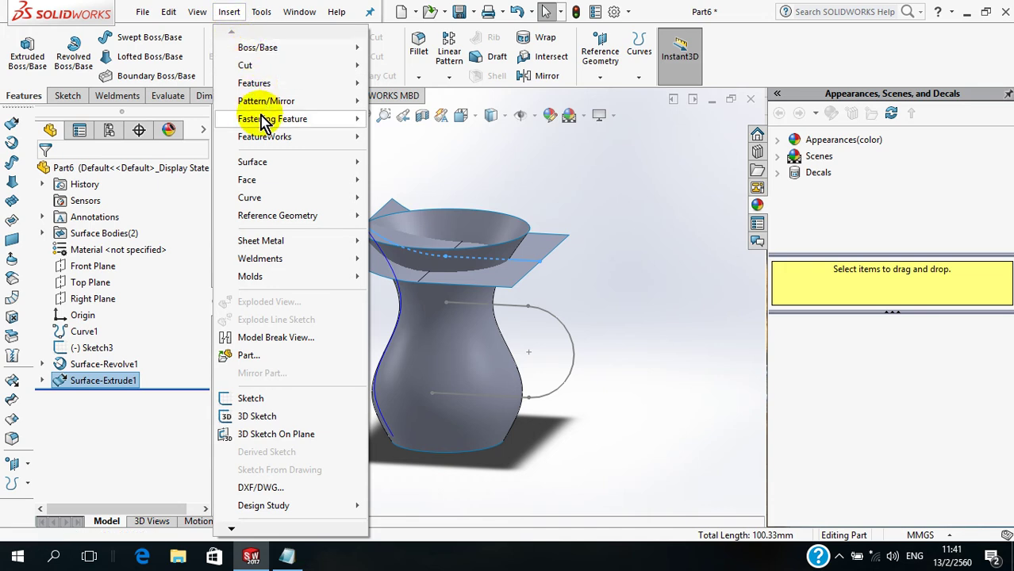
{"action": "mouse_move", "coordinate": [253, 162]}
{"action": "left_click", "coordinate": [456, 200]}
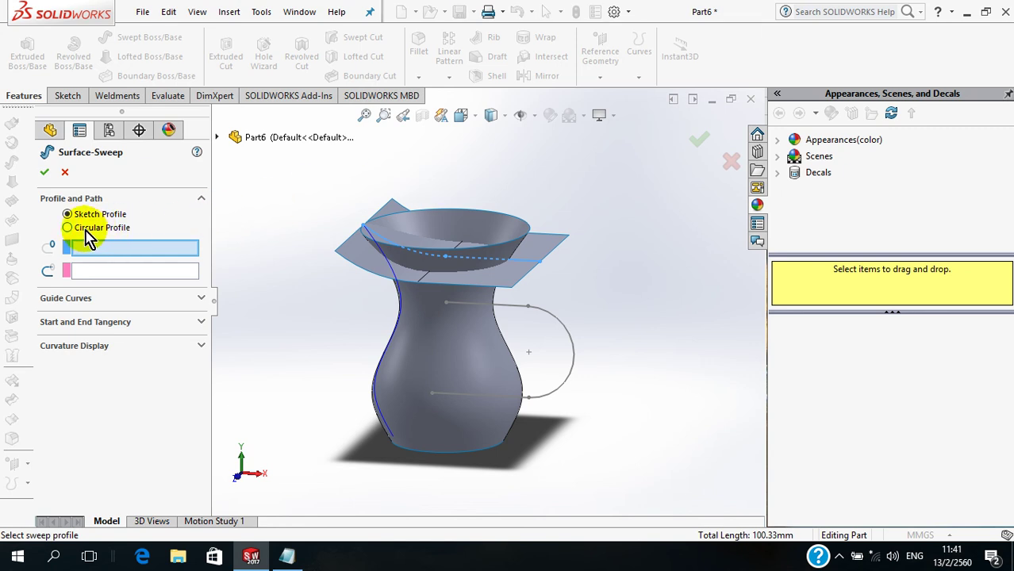
{"action": "left_click", "coordinate": [68, 229]}
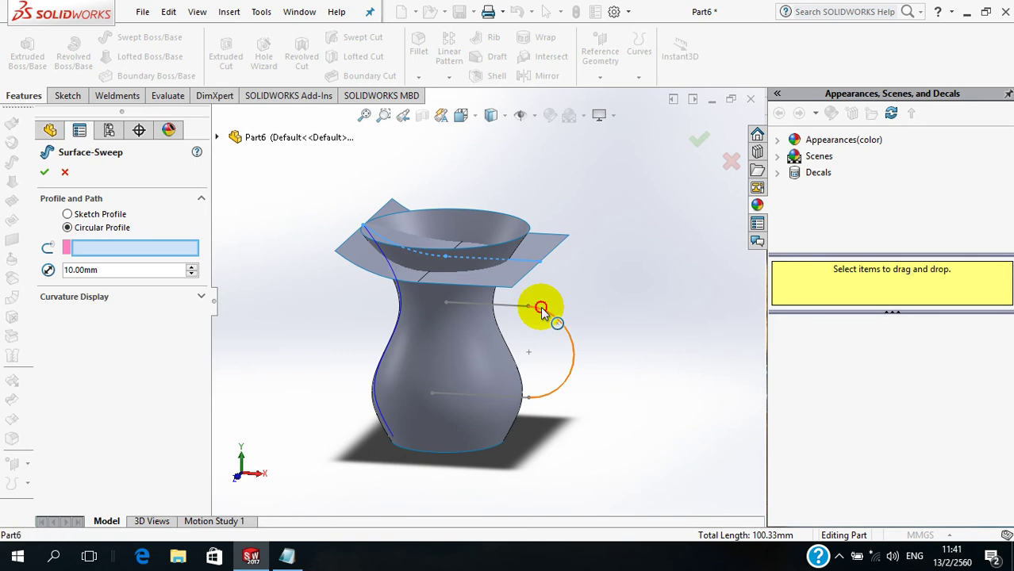
{"action": "left_click", "coordinate": [541, 310]}
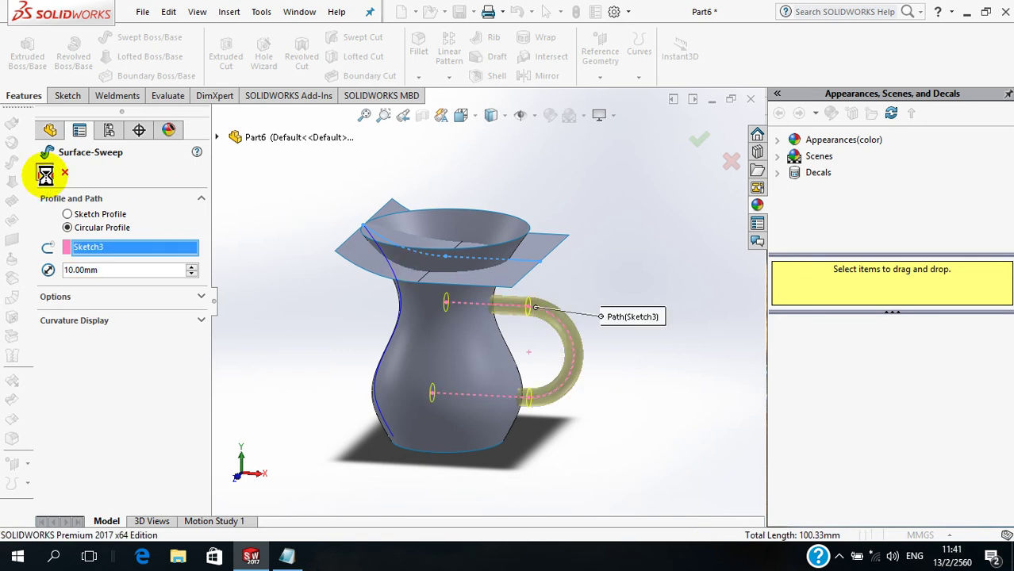
{"action": "left_click", "coordinate": [399, 339]}
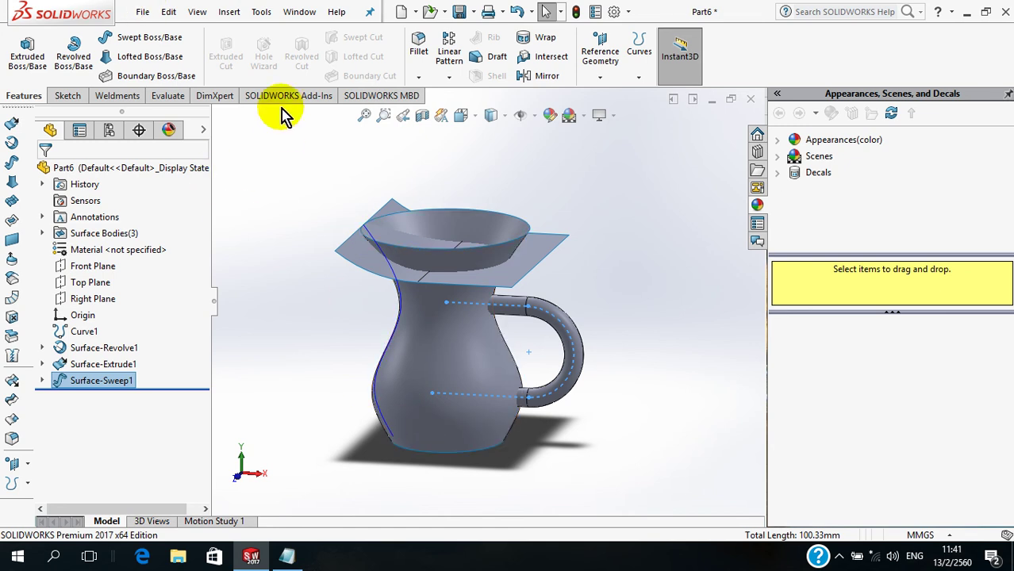
{"action": "left_click", "coordinate": [230, 11]}
Close the jug's base with a Fill surface bounded by the bottom rim edge.
{"action": "left_click", "coordinate": [303, 163]}
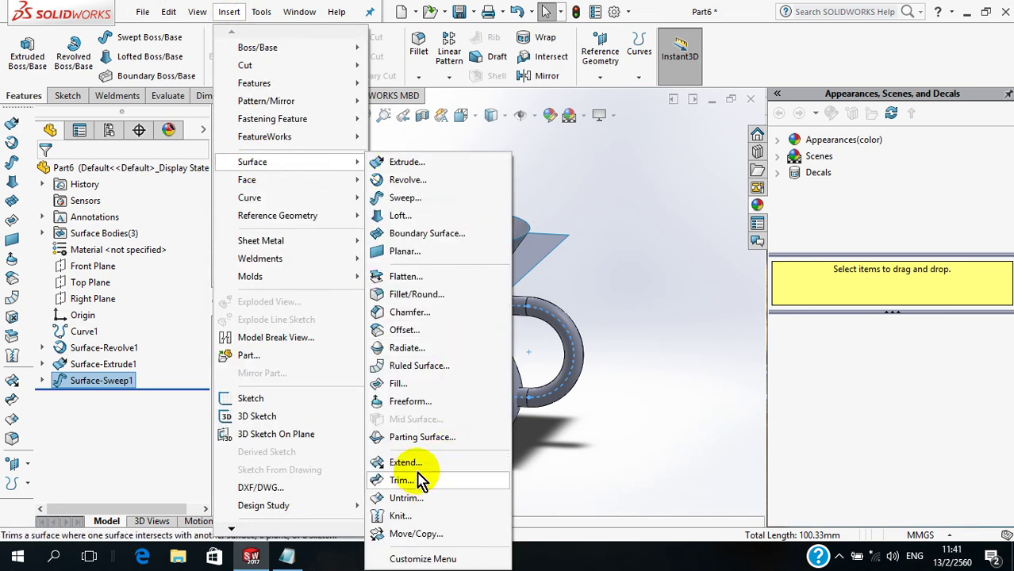
{"action": "left_click", "coordinate": [417, 386]}
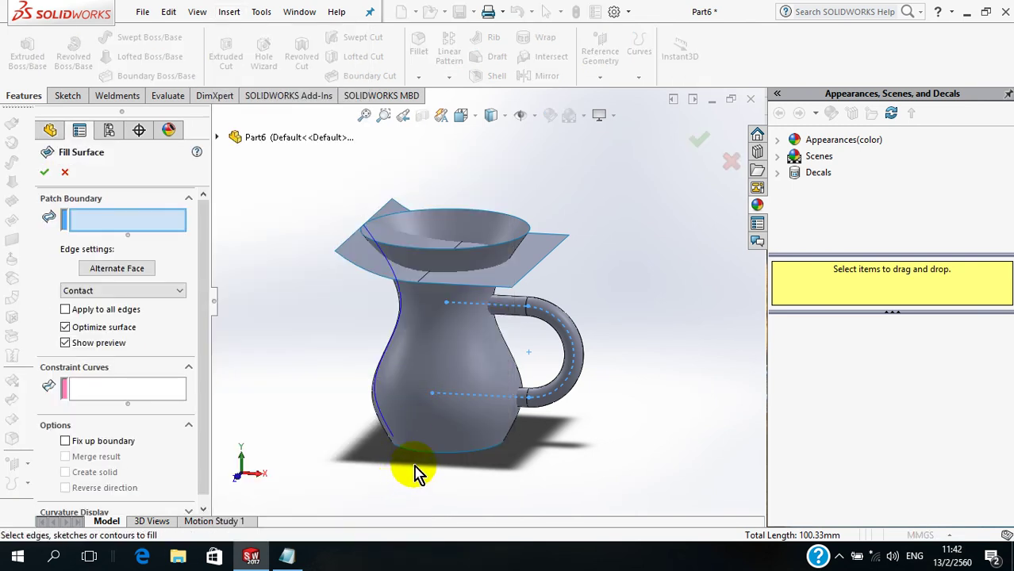
{"action": "mouse_move", "coordinate": [431, 447]}
{"action": "middle_mouse_down"}
{"action": "mouse_move", "coordinate": [466, 388]}
{"action": "mouse_move", "coordinate": [454, 425]}
{"action": "middle_mouse_up"}
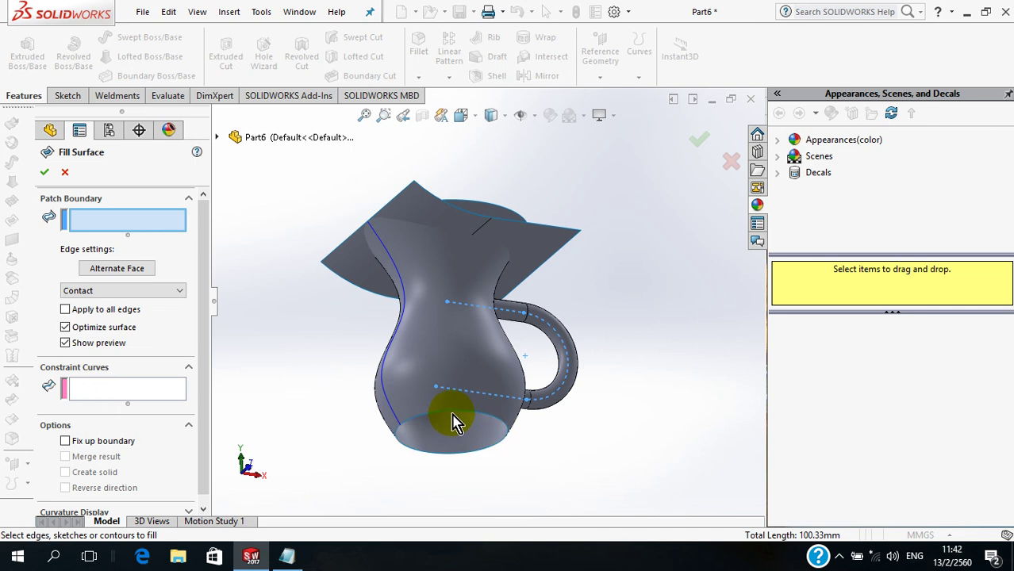
{"action": "left_click", "coordinate": [454, 413]}
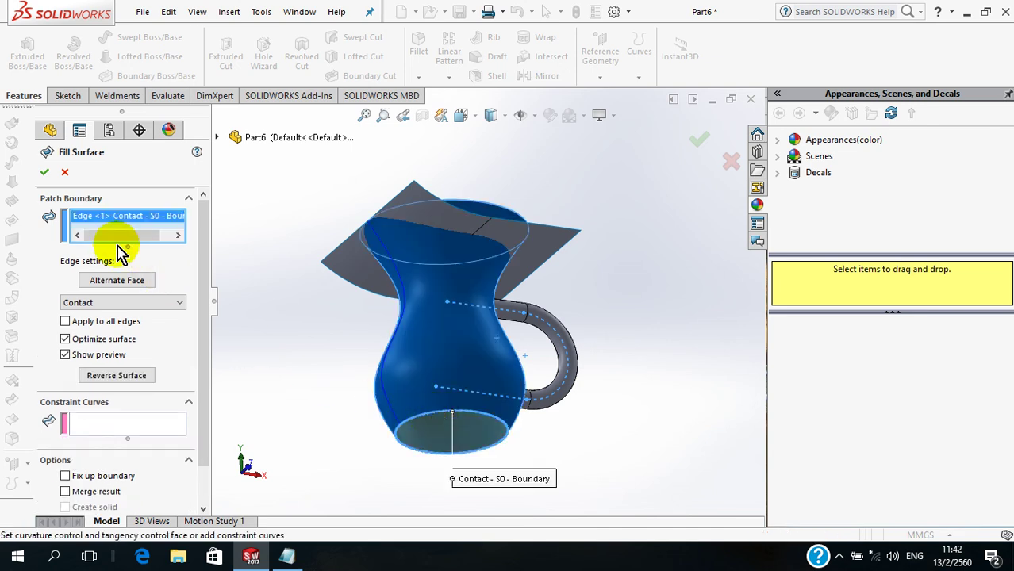
{"action": "left_click", "coordinate": [44, 171]}
Trim the revolved jug body with Surface-Extrude1, keeping the lower portion.
{"action": "mouse_move", "coordinate": [412, 303]}
{"action": "middle_mouse_down"}
{"action": "mouse_move", "coordinate": [441, 317]}
{"action": "mouse_move", "coordinate": [401, 392]}
{"action": "middle_mouse_up"}
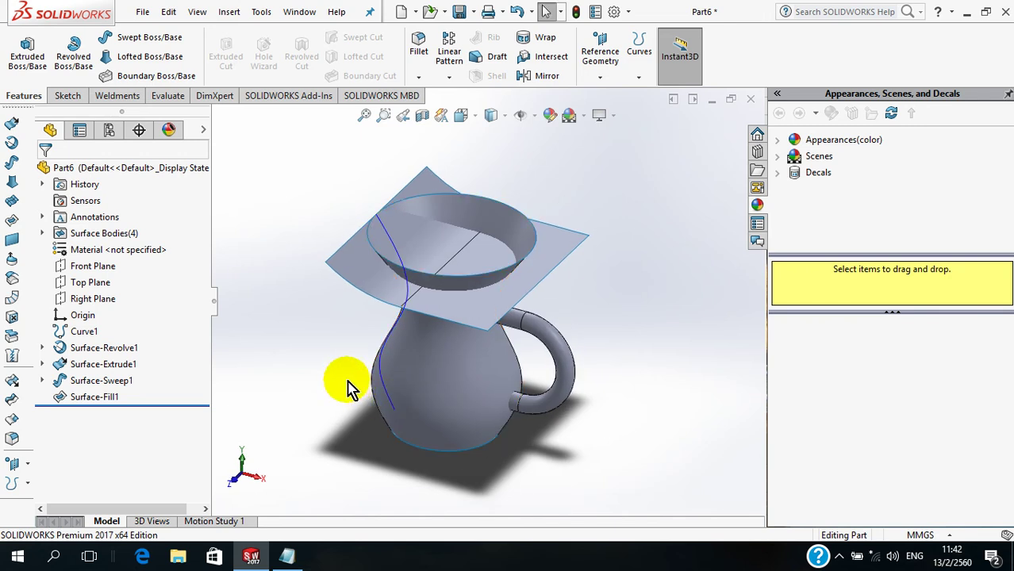
{"action": "scroll", "coordinate": [341, 349], "scroll_direction": "down", "scroll_amount": 2}
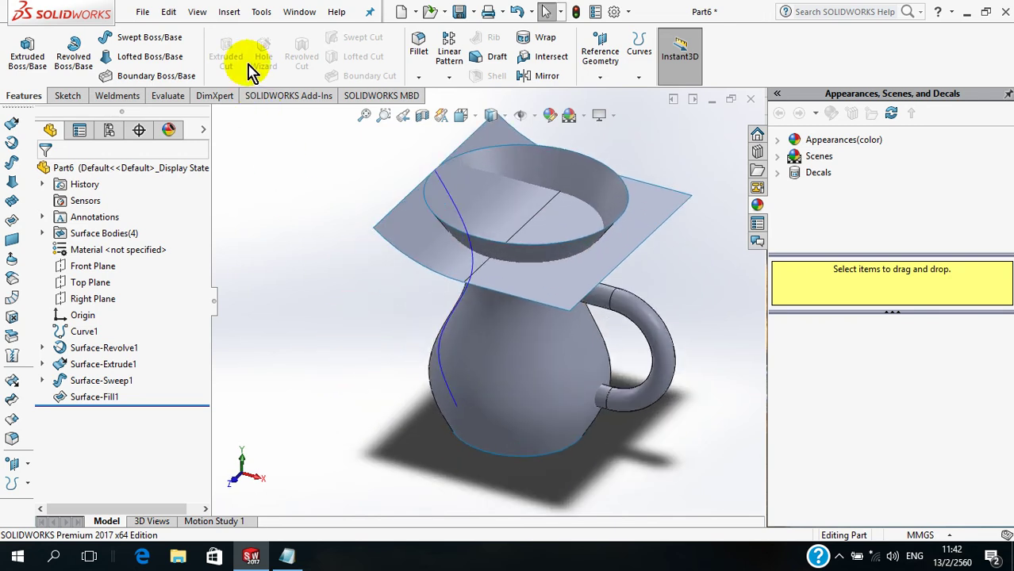
{"action": "left_click", "coordinate": [222, 14]}
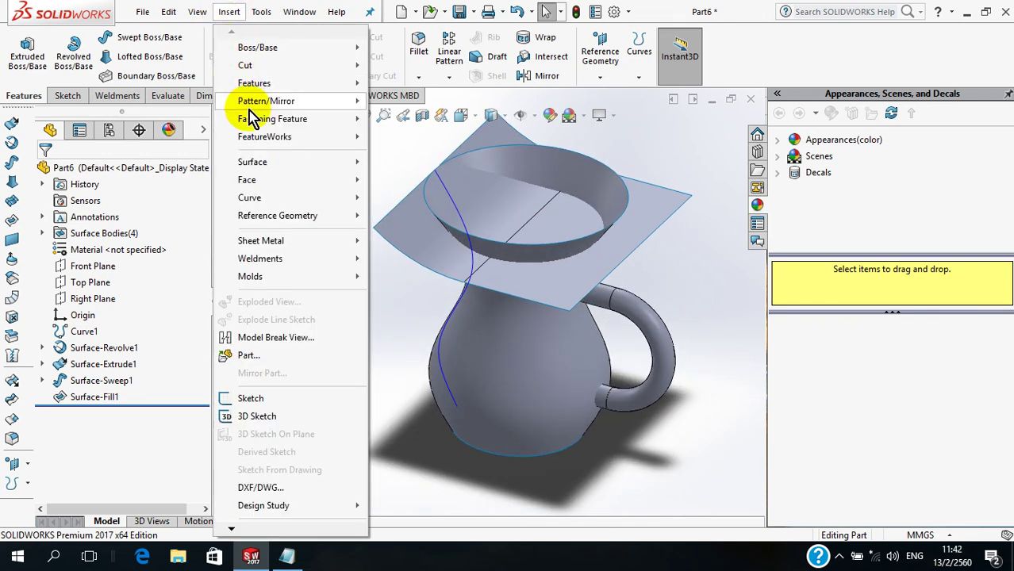
{"action": "mouse_move", "coordinate": [252, 162]}
{"action": "left_click", "coordinate": [428, 482]}
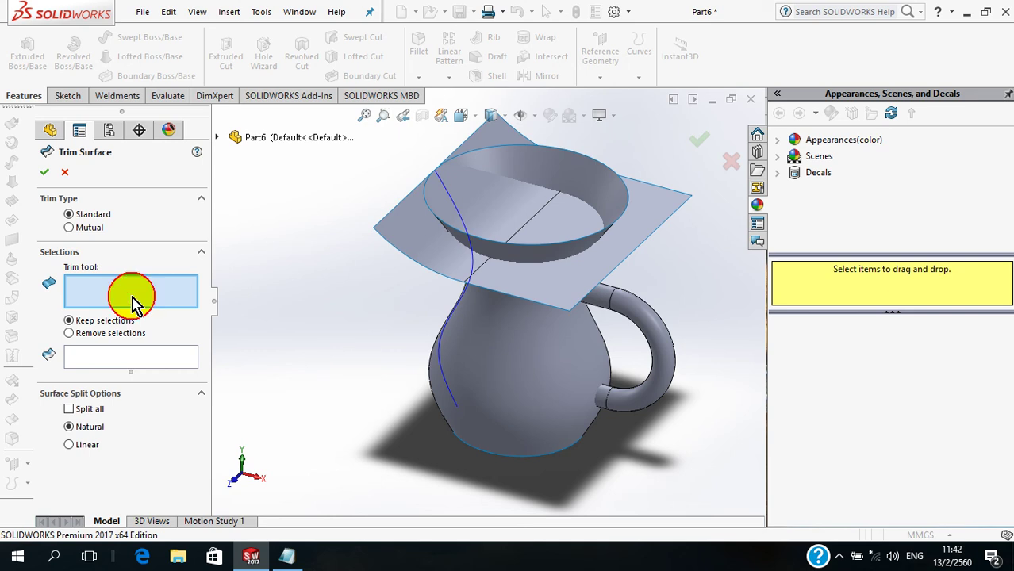
{"action": "left_click", "coordinate": [421, 248]}
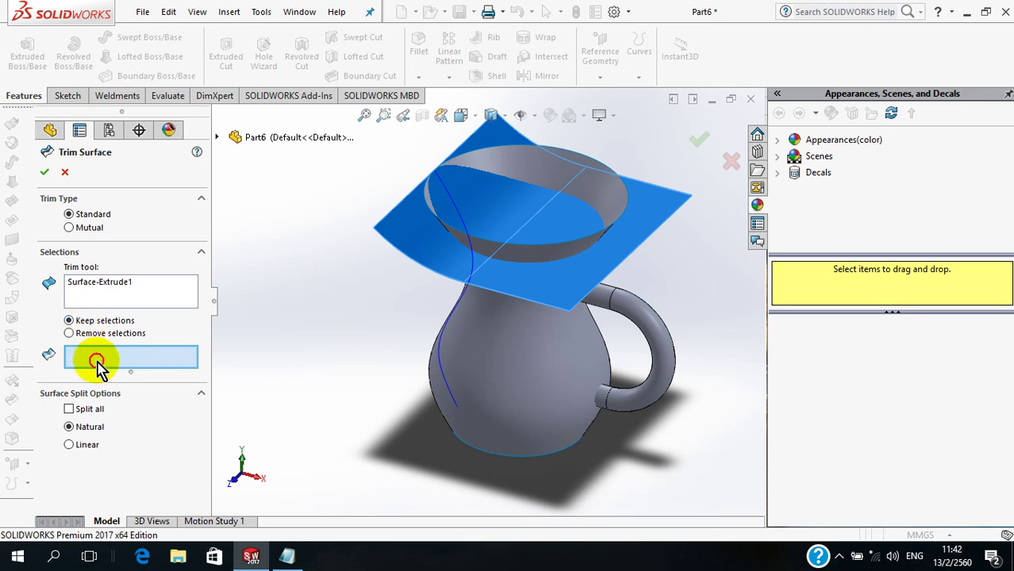
{"action": "left_click", "coordinate": [511, 384]}
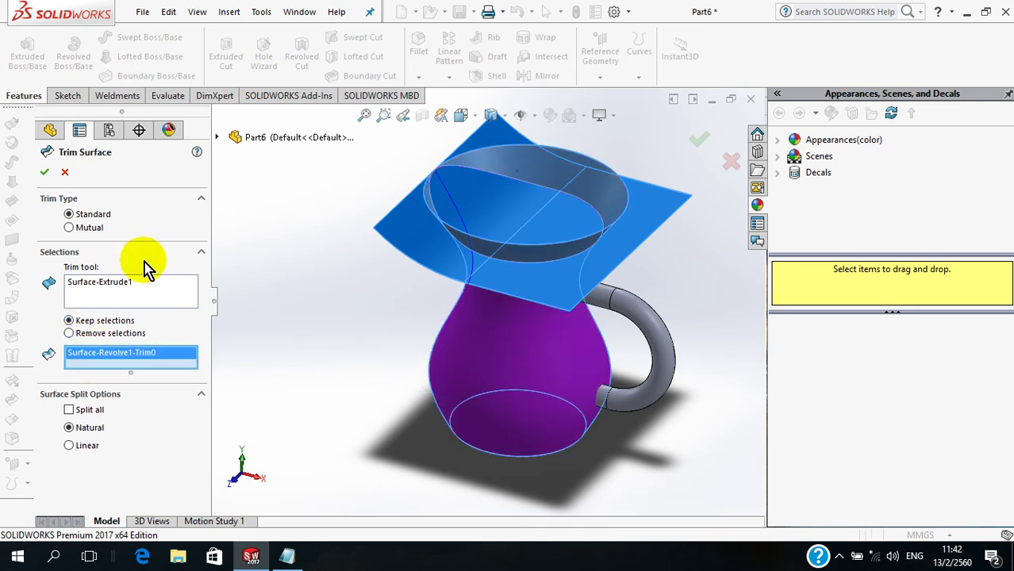
{"action": "left_click", "coordinate": [48, 173]}
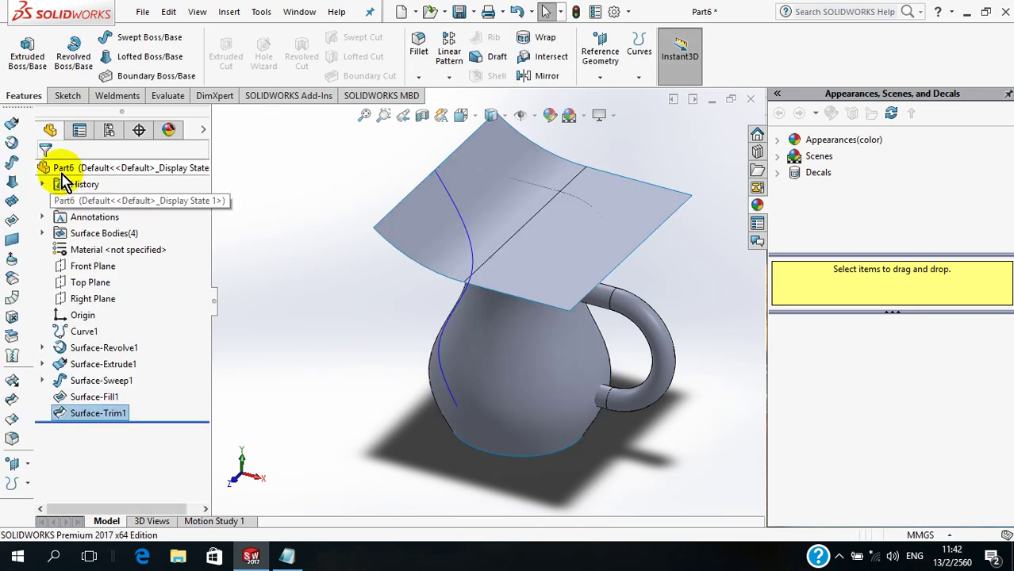
Hide the Surface-Extrude1 cutting sheet.
{"action": "right_click", "coordinate": [412, 216]}
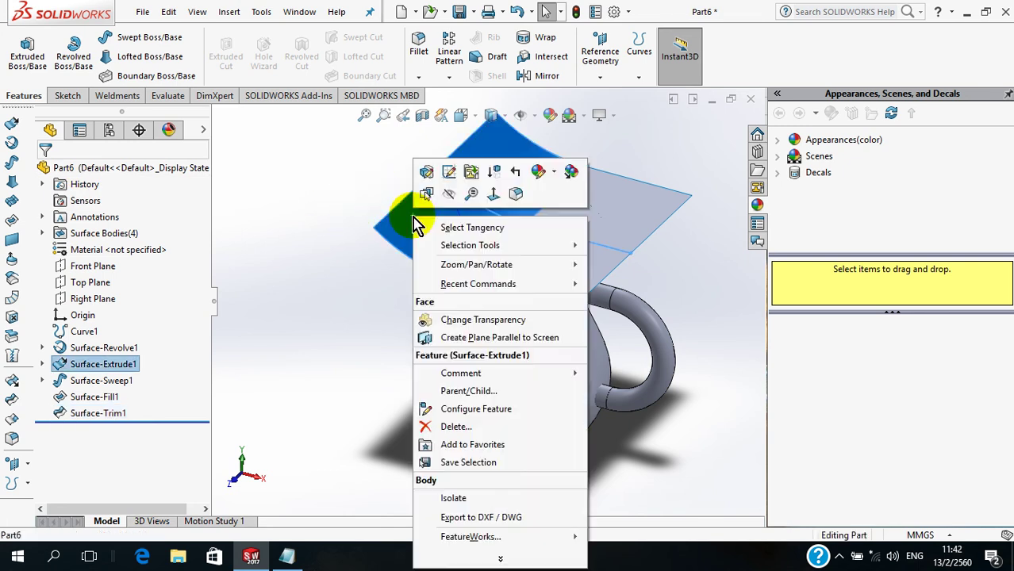
{"action": "left_click", "coordinate": [450, 195]}
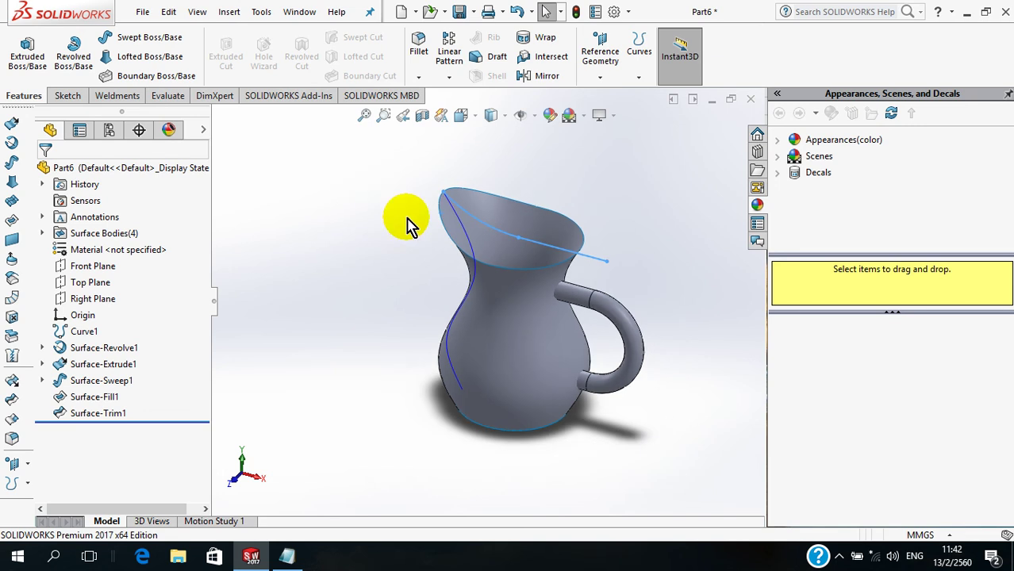
{"action": "scroll", "coordinate": [655, 379], "scroll_direction": "down", "scroll_amount": 2}
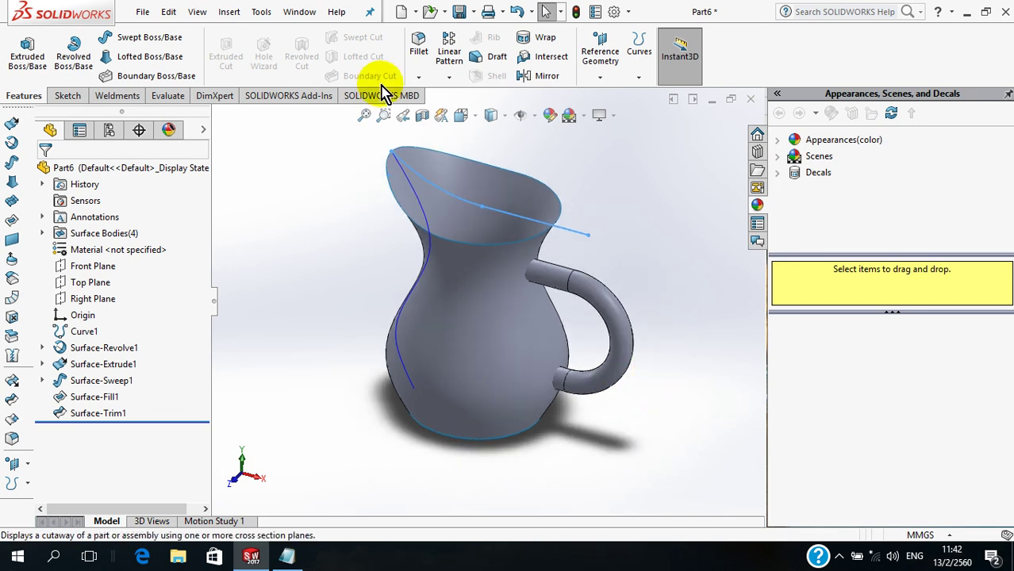
Trim the handle tube with Surface-Trim1 as tool, keeping the outer handle piece.
{"action": "left_click", "coordinate": [236, 16]}
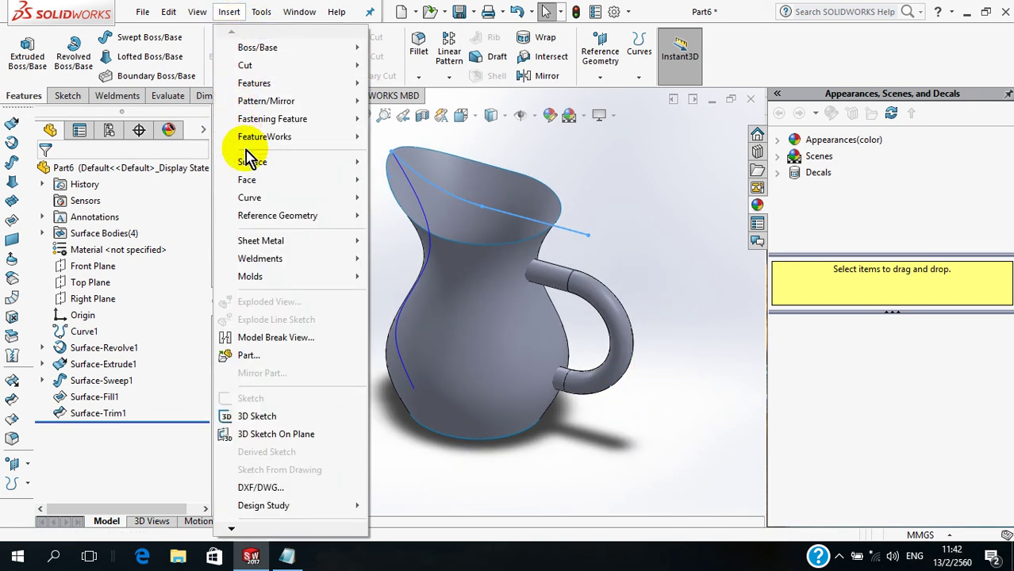
{"action": "mouse_move", "coordinate": [261, 162]}
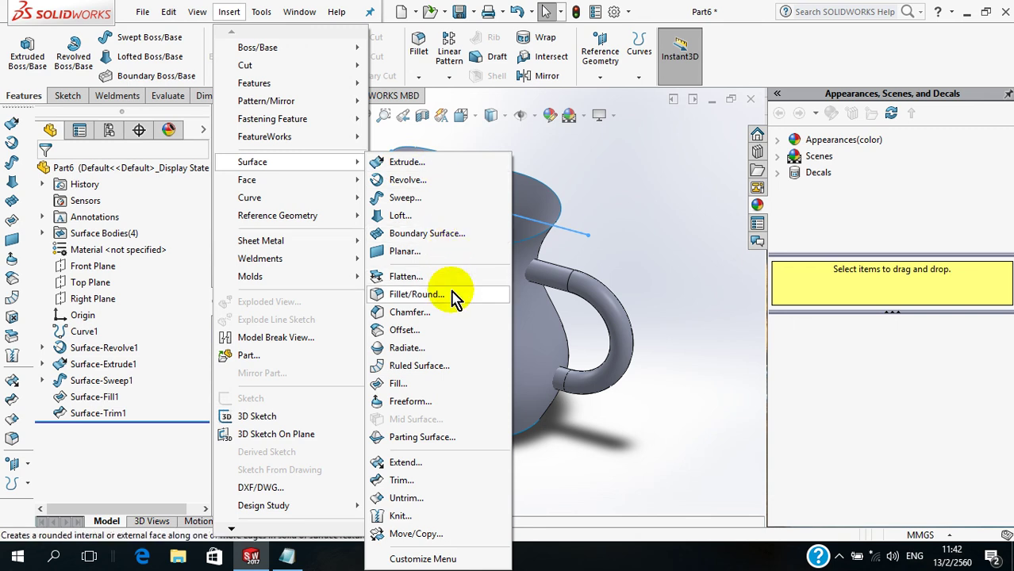
{"action": "left_click", "coordinate": [454, 481]}
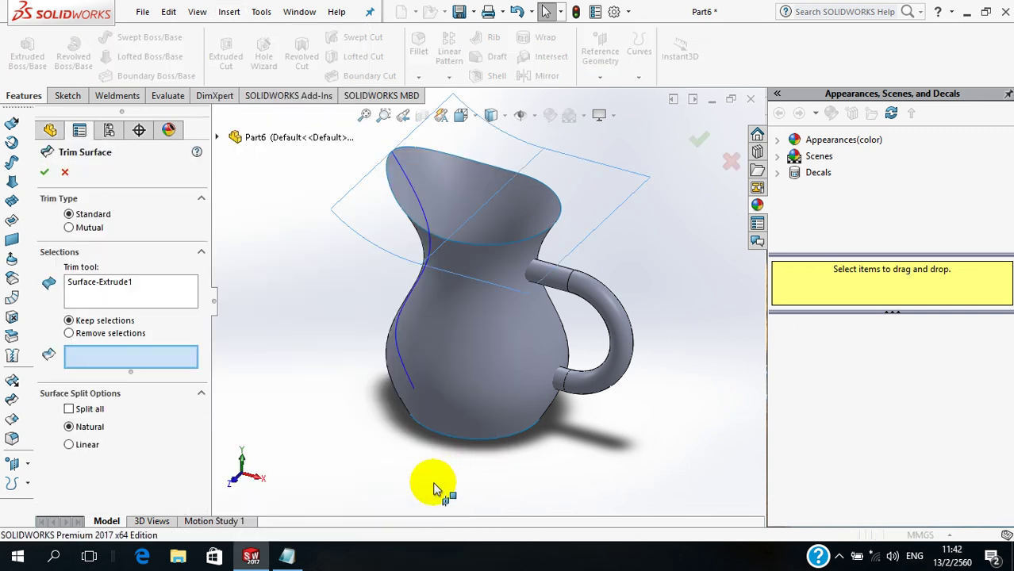
{"action": "right_click", "coordinate": [150, 301]}
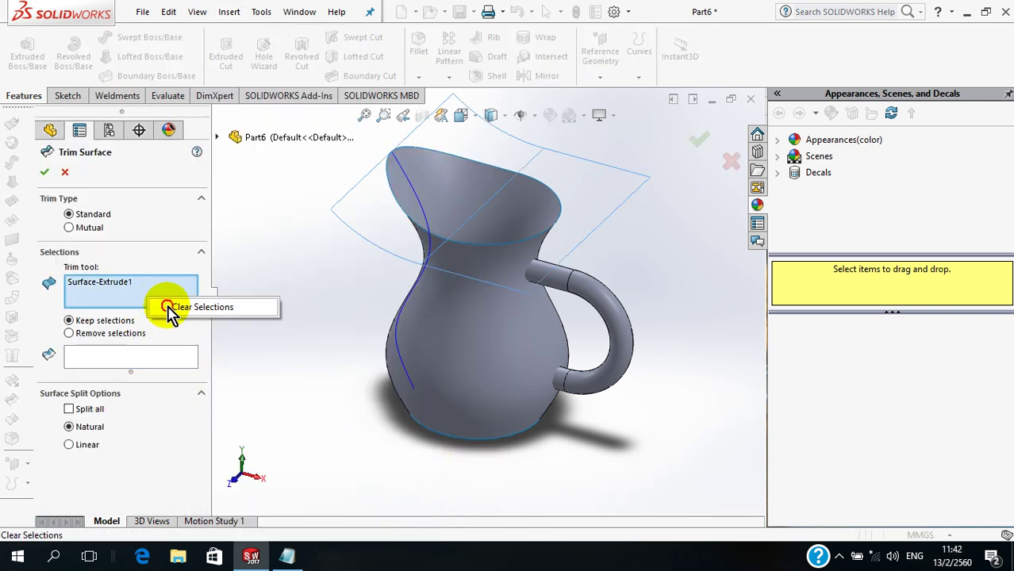
{"action": "left_click", "coordinate": [184, 307]}
{"action": "left_click", "coordinate": [469, 323]}
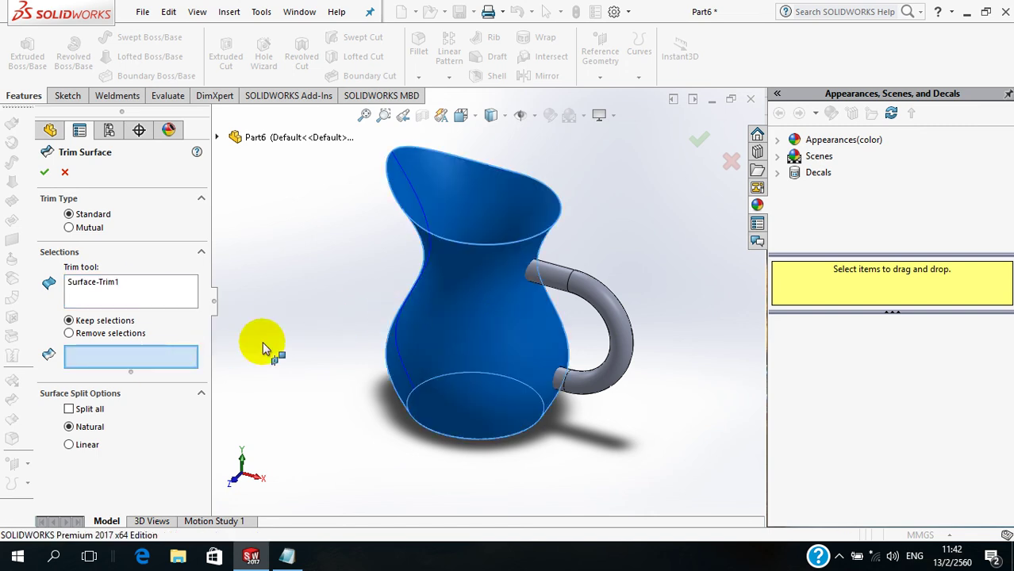
{"action": "left_click", "coordinate": [610, 314]}
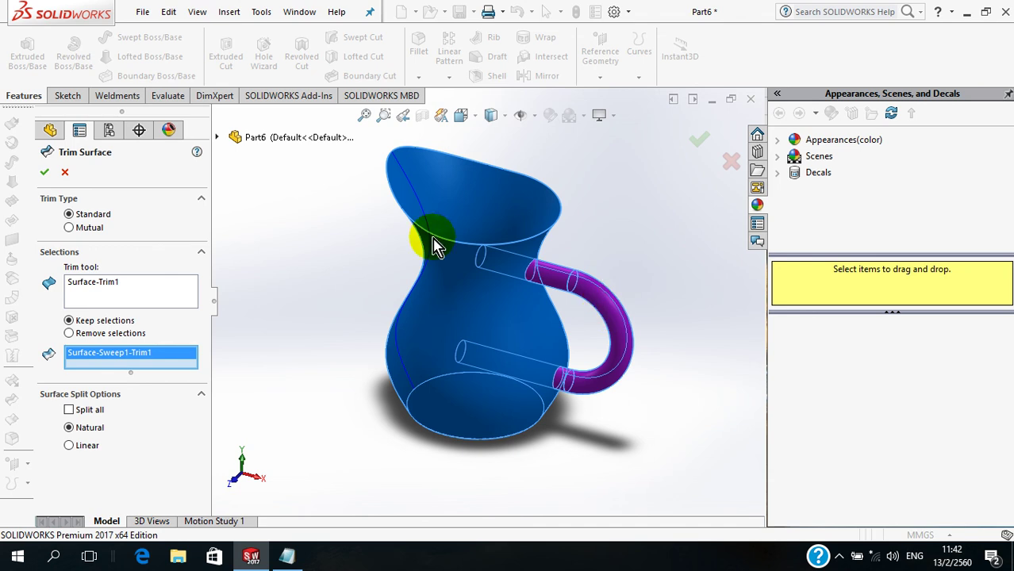
{"action": "left_click", "coordinate": [44, 172]}
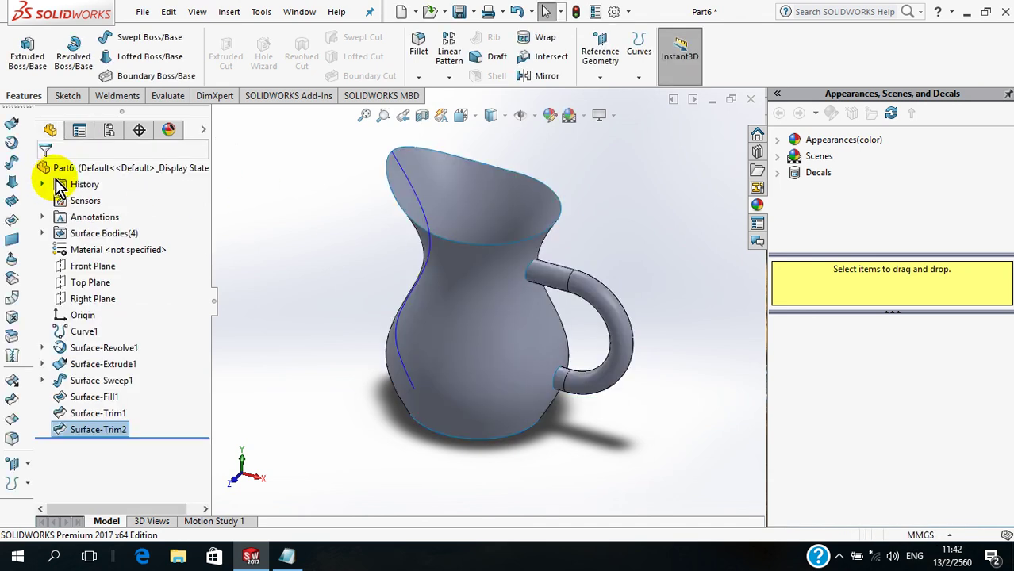
{"action": "mouse_move", "coordinate": [330, 262]}
{"action": "middle_mouse_down"}
{"action": "mouse_move", "coordinate": [362, 310]}
{"action": "mouse_move", "coordinate": [369, 356]}
{"action": "middle_mouse_up"}
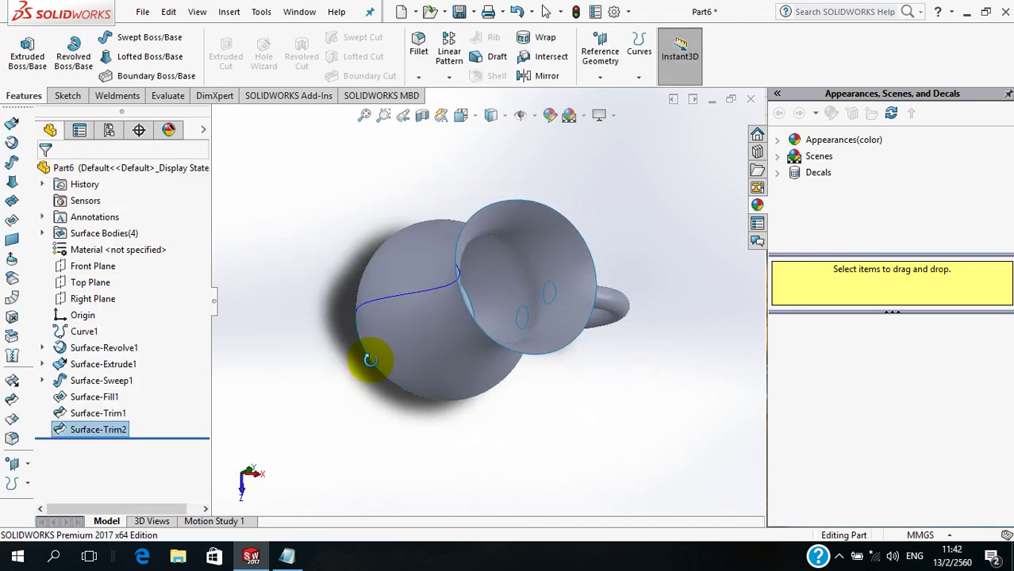
Trim the jug body with the handle surface Surface-Trim2, keeping the body surface.
{"action": "left_click", "coordinate": [228, 11]}
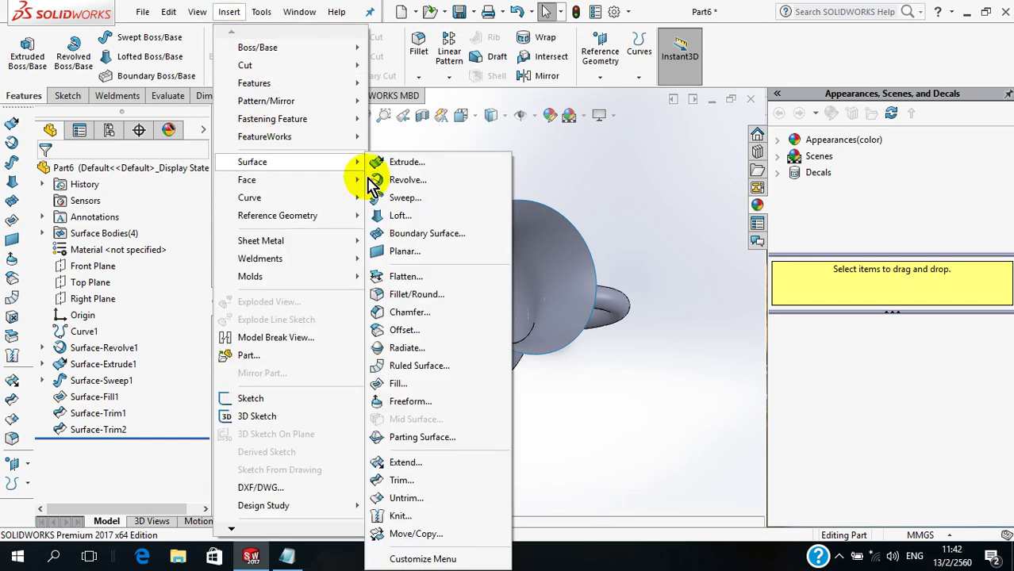
{"action": "mouse_move", "coordinate": [252, 162]}
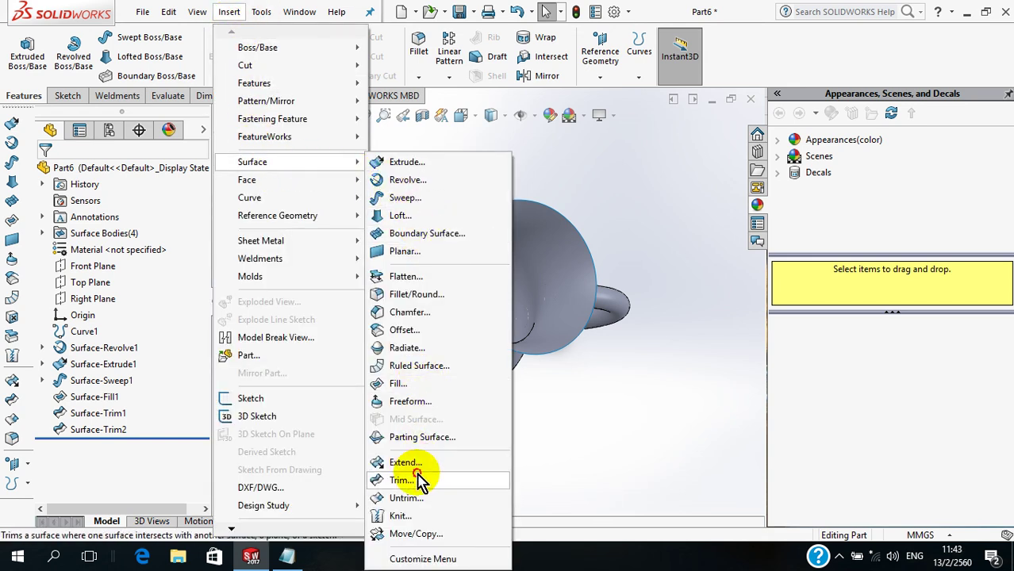
{"action": "left_click", "coordinate": [419, 479]}
{"action": "left_click", "coordinate": [625, 311]}
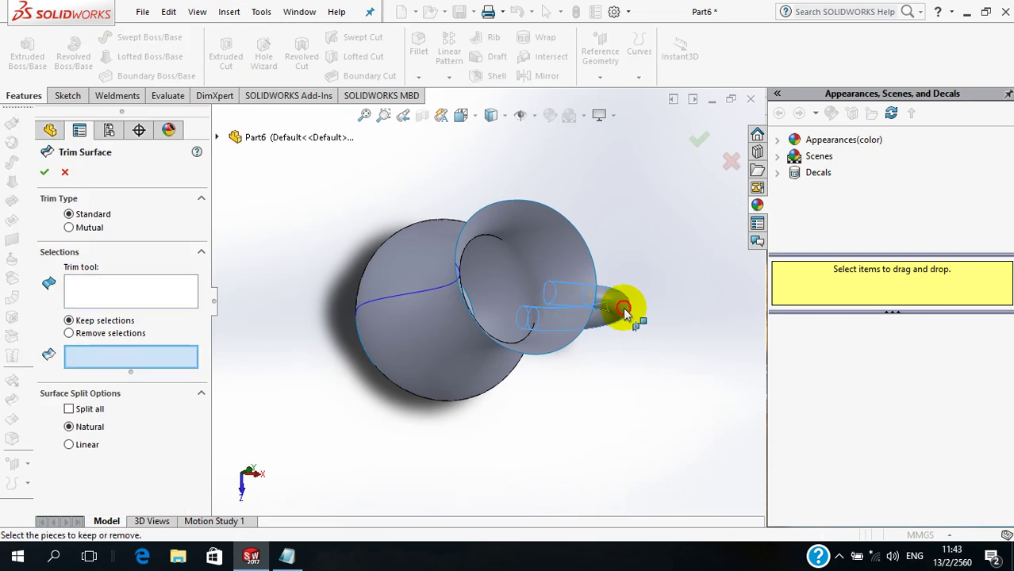
{"action": "left_click", "coordinate": [152, 359]}
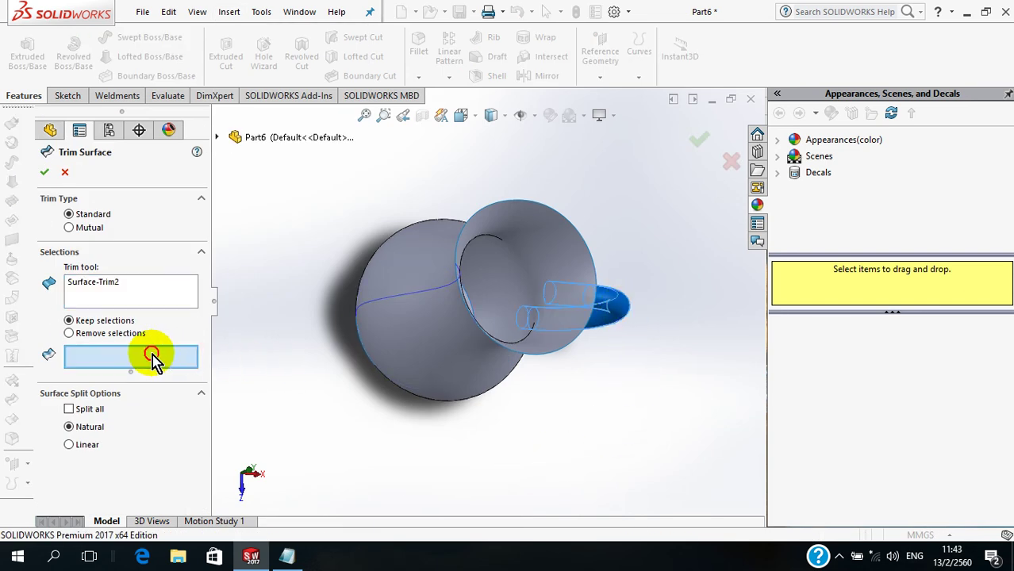
{"action": "left_click", "coordinate": [410, 366]}
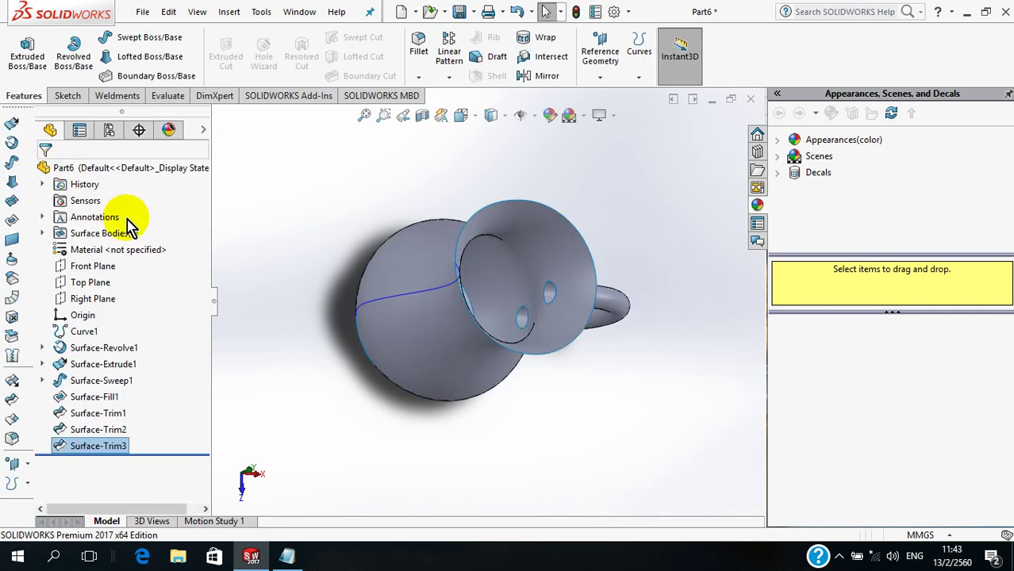
{"action": "left_click", "coordinate": [231, 16]}
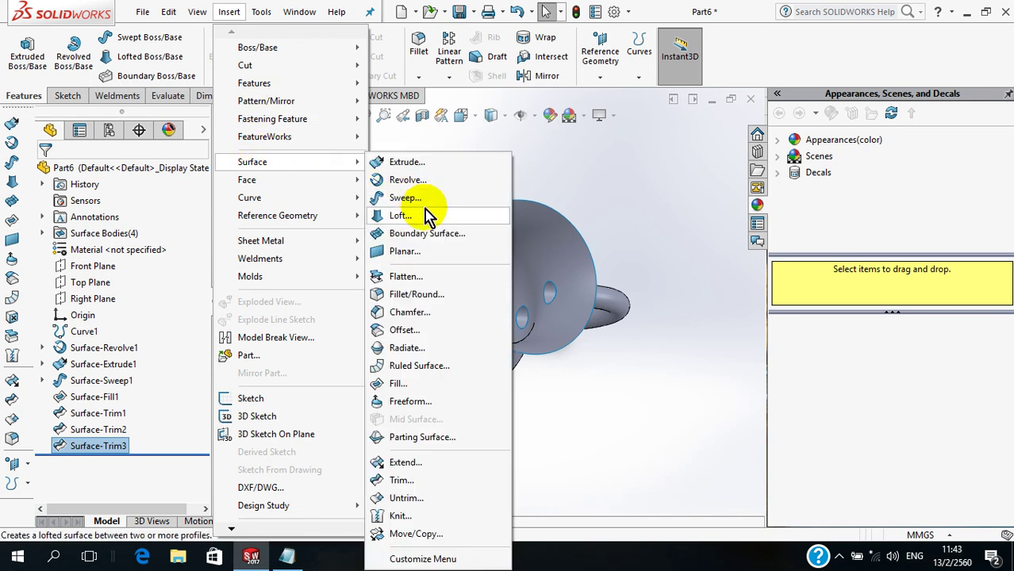
Knit Surface-Trim3, the handle Surface-Trim2 and the bottom Surface-Fill1 together.
{"action": "left_click", "coordinate": [436, 520]}
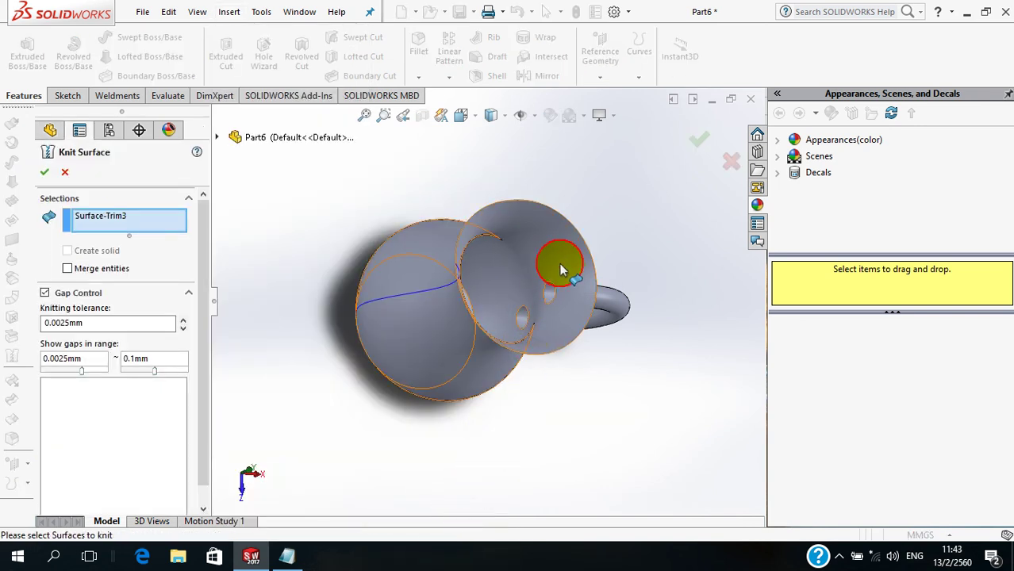
{"action": "left_click", "coordinate": [623, 318]}
{"action": "mouse_move", "coordinate": [586, 387]}
{"action": "middle_mouse_down"}
{"action": "mouse_move", "coordinate": [561, 327]}
{"action": "mouse_move", "coordinate": [525, 289]}
{"action": "middle_mouse_up"}
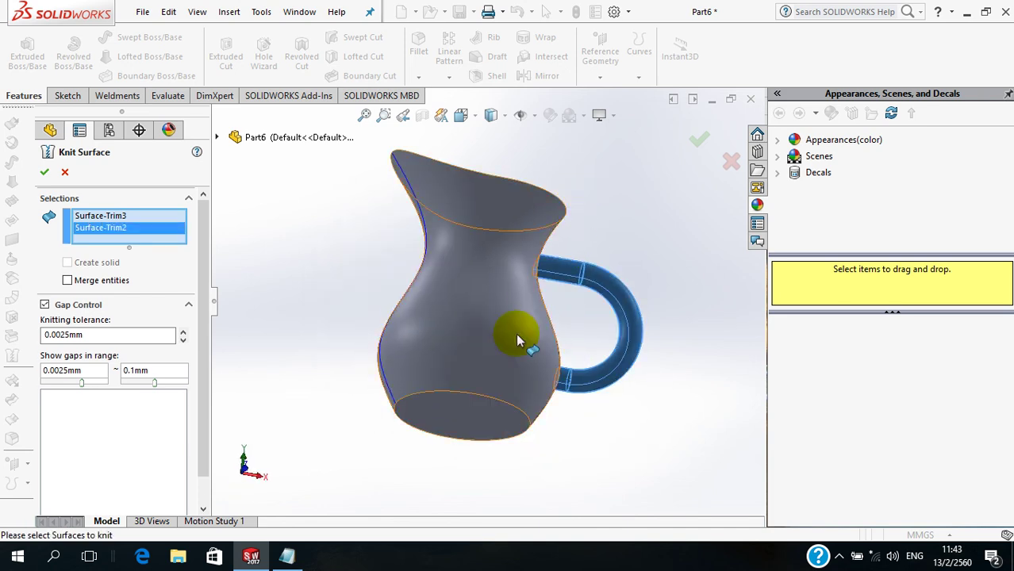
{"action": "left_click", "coordinate": [483, 421]}
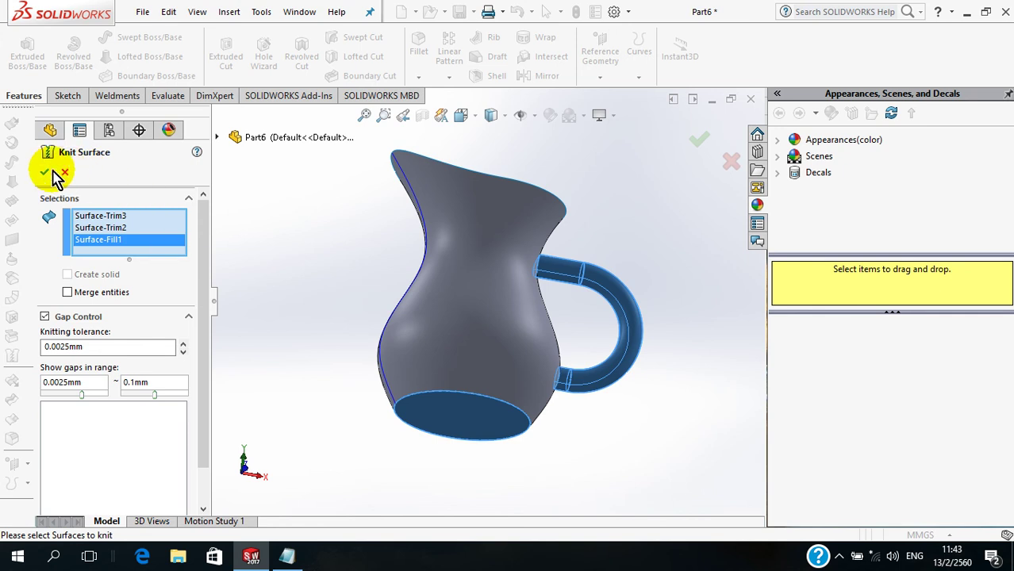
{"action": "mouse_move", "coordinate": [421, 260]}
{"action": "middle_mouse_down"}
{"action": "mouse_move", "coordinate": [380, 278]}
{"action": "mouse_move", "coordinate": [362, 310]}
{"action": "middle_mouse_up"}
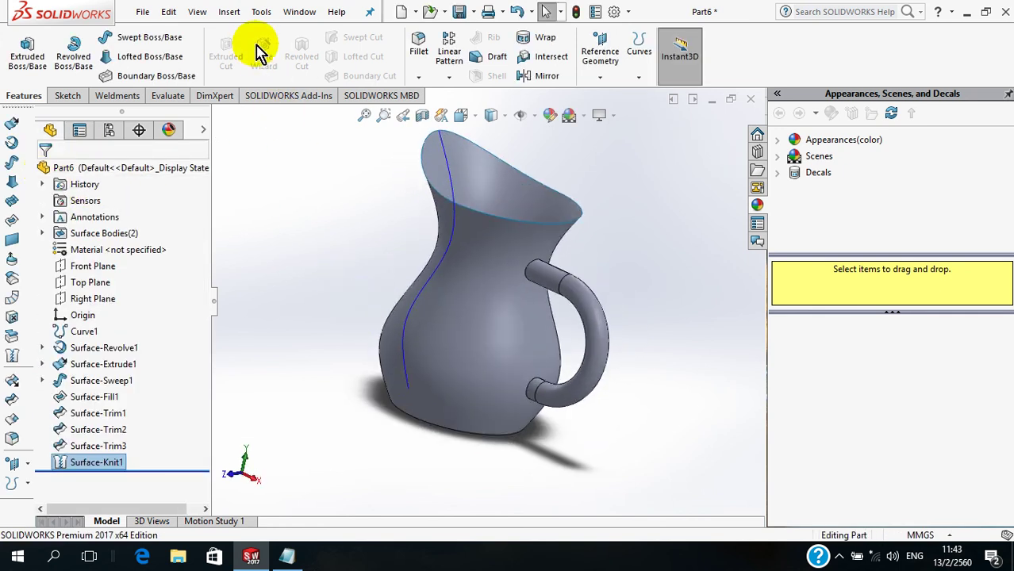
{"action": "left_click", "coordinate": [230, 15]}
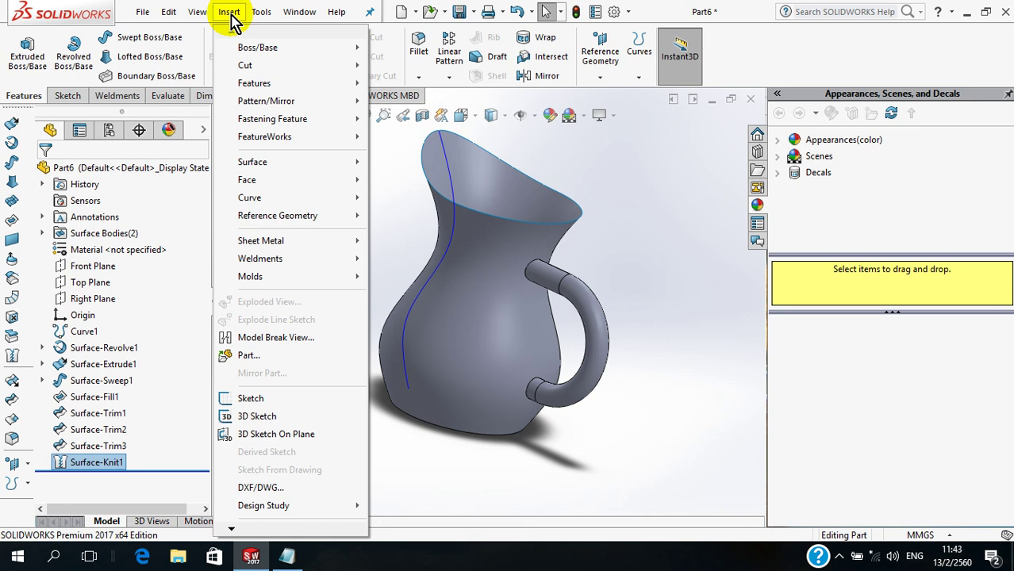
Cancel a stray Extrude and apply a 10 mm fillet to both handle end faces.
{"action": "left_click", "coordinate": [27, 49]}
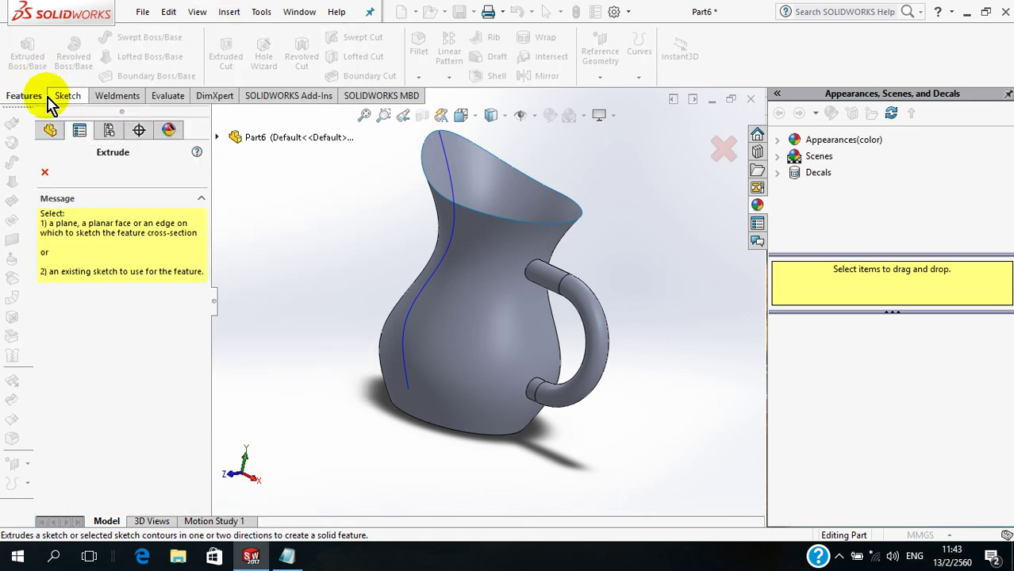
{"action": "left_click", "coordinate": [44, 173]}
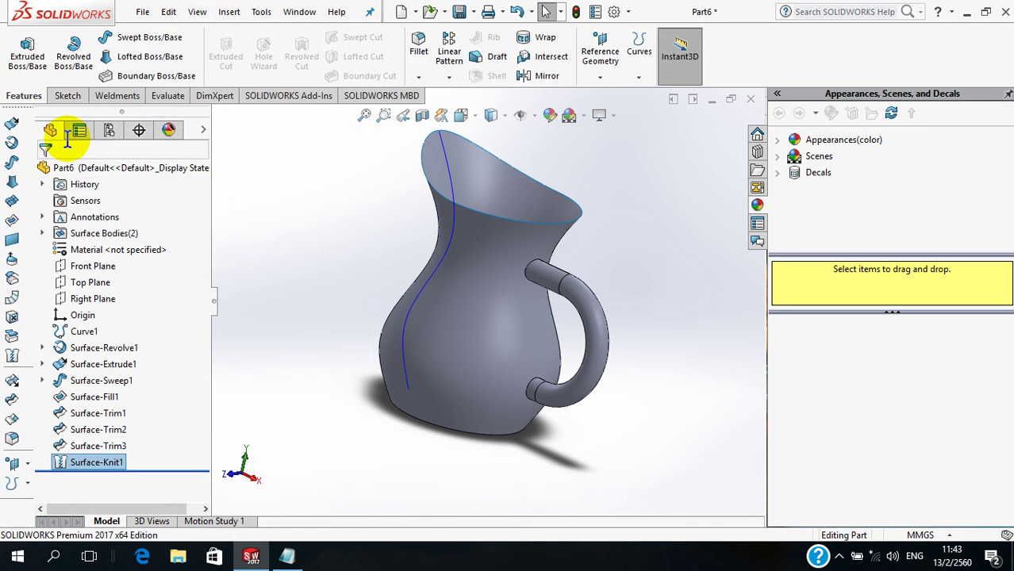
{"action": "left_click", "coordinate": [418, 43]}
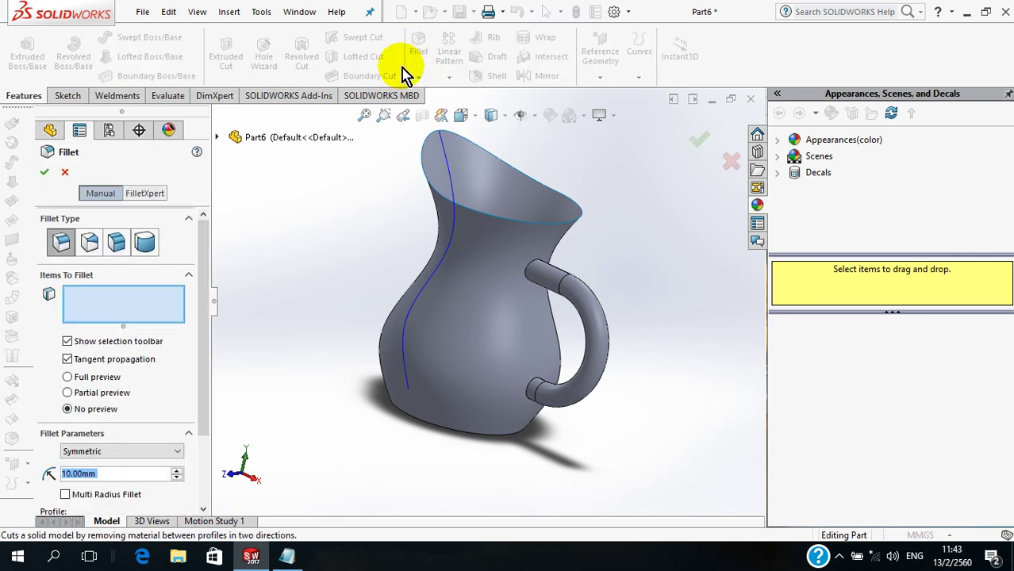
{"action": "left_click", "coordinate": [547, 274]}
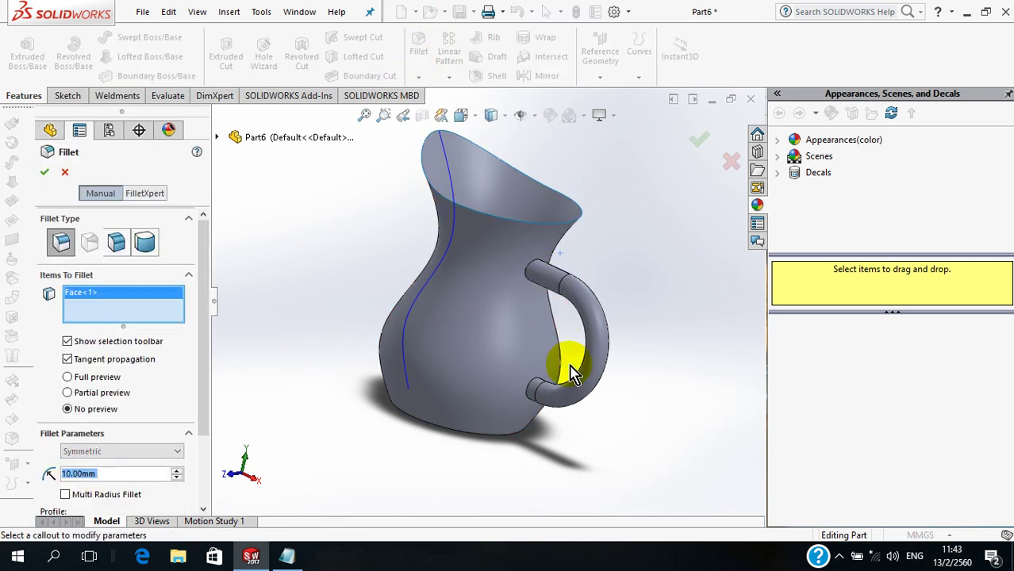
{"action": "left_click", "coordinate": [536, 390]}
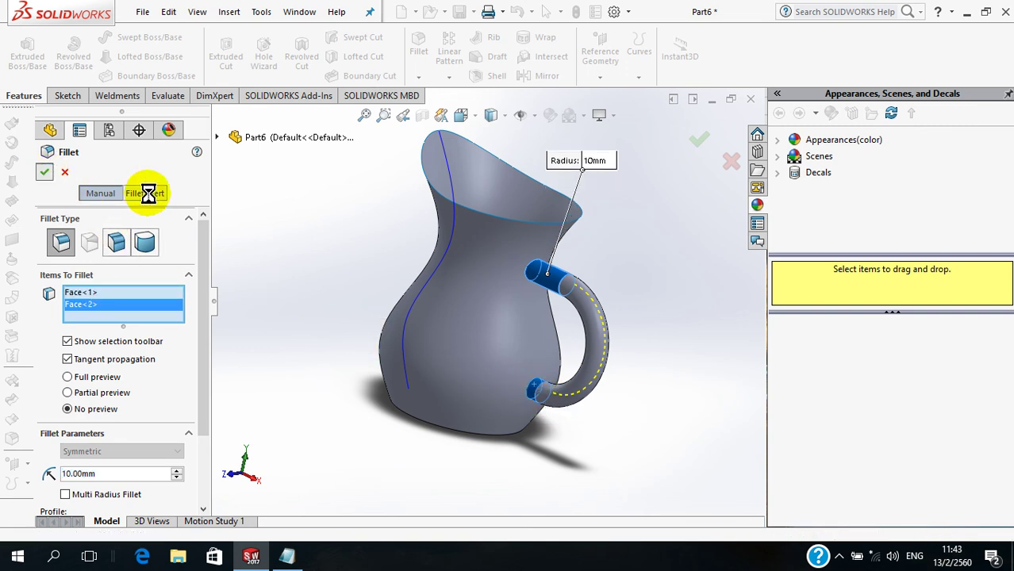
{"action": "mouse_move", "coordinate": [294, 222]}
{"action": "middle_mouse_down"}
{"action": "mouse_move", "coordinate": [316, 355]}
{"action": "mouse_move", "coordinate": [329, 358]}
{"action": "mouse_move", "coordinate": [324, 302]}
{"action": "middle_mouse_up"}
{"action": "left_click", "coordinate": [229, 13]}
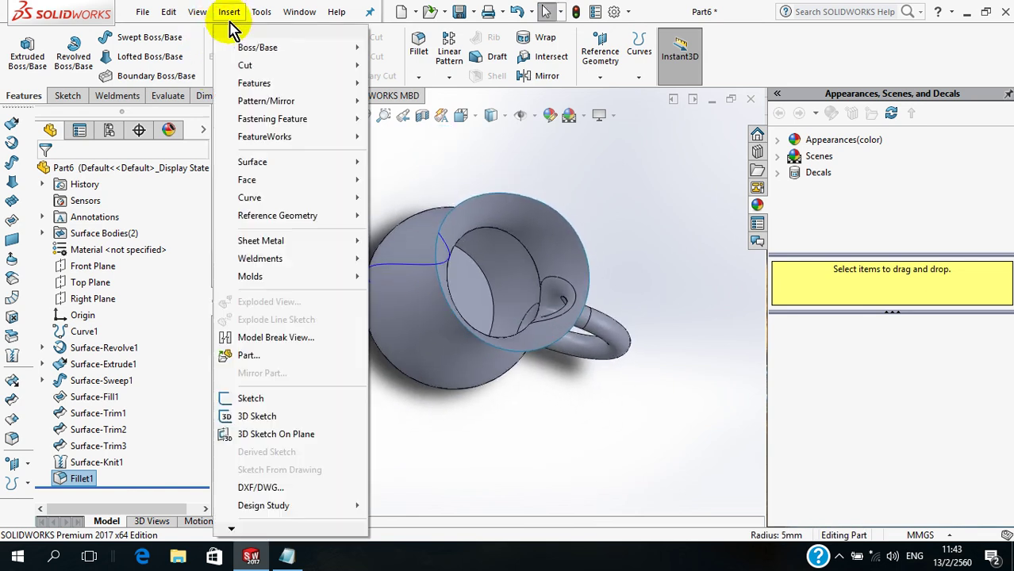
{"action": "mouse_move", "coordinate": [257, 47]}
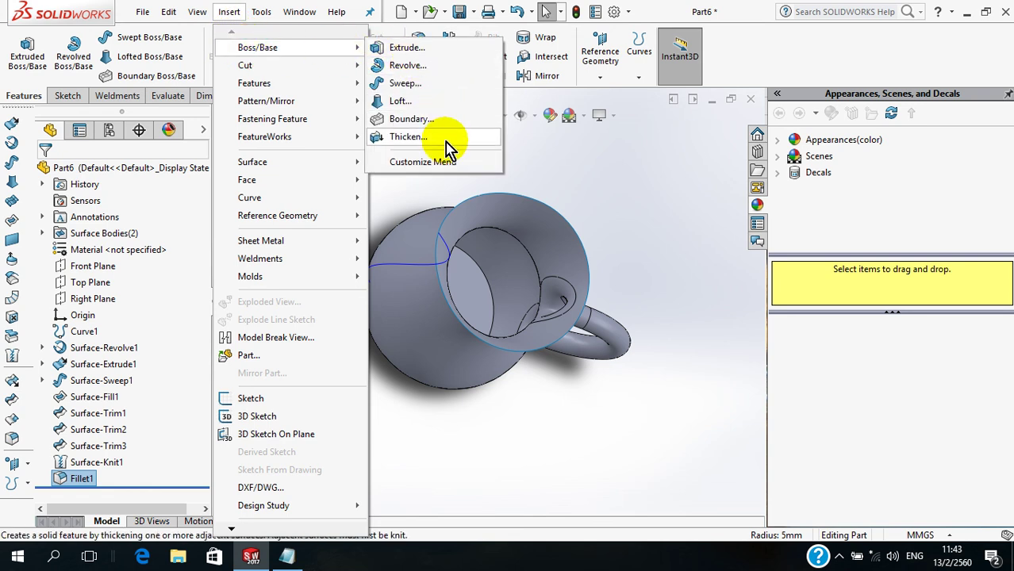
Thicken Fillet1 by 1.00 mm equally to both sides into a solid jug.
{"action": "left_click", "coordinate": [446, 144]}
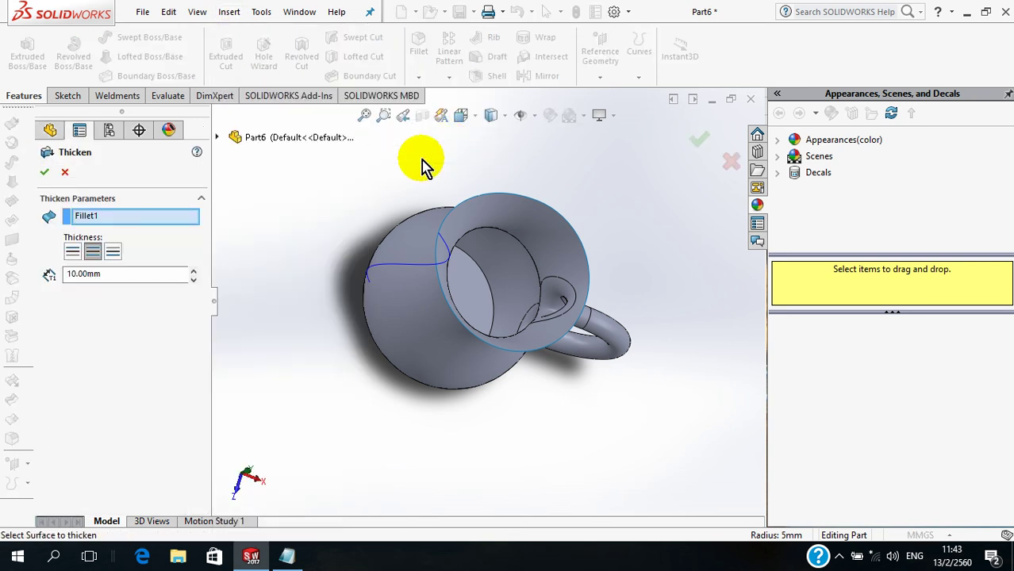
{"action": "left_click", "coordinate": [103, 275]}
{"action": "left_click_drag", "start_coordinate": [119, 275], "coordinate": [49, 276]}
{"action": "type", "text": "1"}
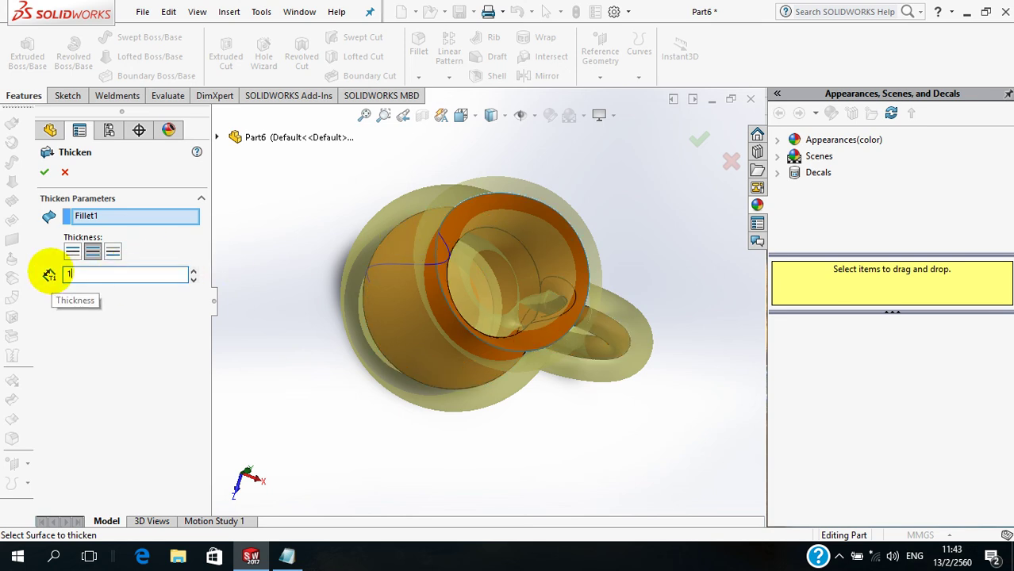
{"action": "key", "text": "Return"}
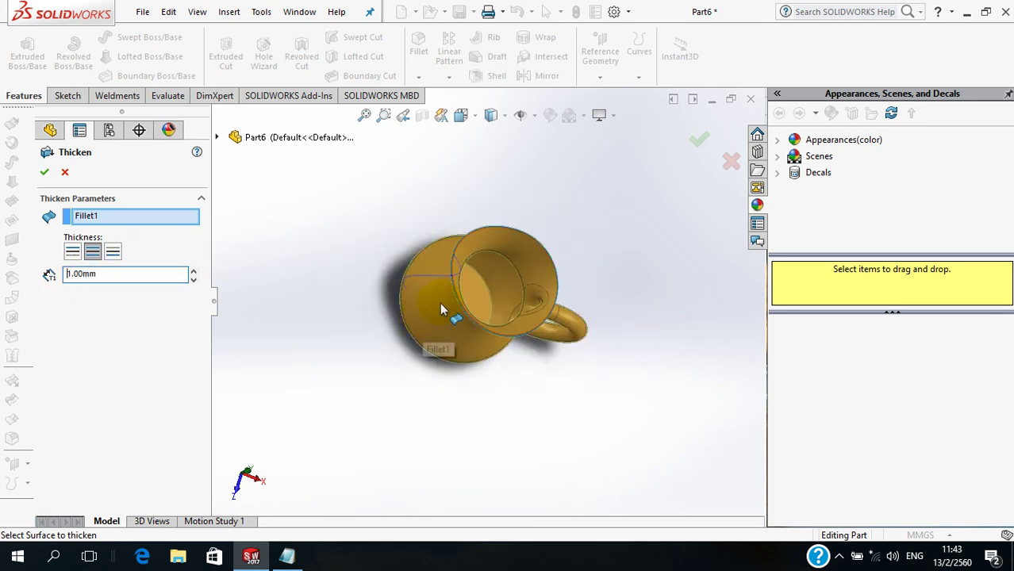
{"action": "mouse_move", "coordinate": [487, 300]}
{"action": "middle_mouse_down"}
{"action": "mouse_move", "coordinate": [473, 249]}
{"action": "mouse_move", "coordinate": [471, 257]}
{"action": "middle_mouse_up"}
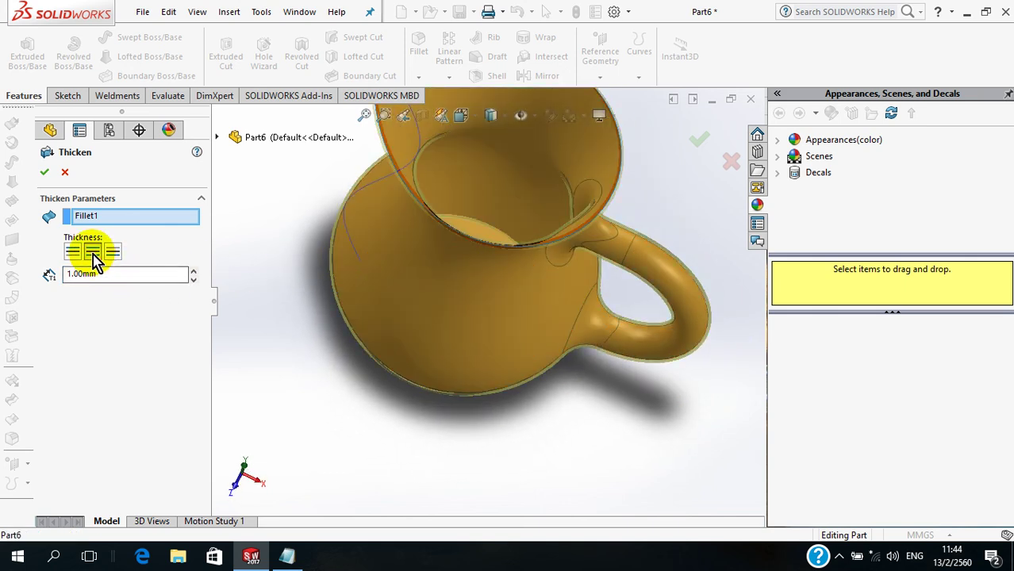
{"action": "left_click", "coordinate": [111, 254]}
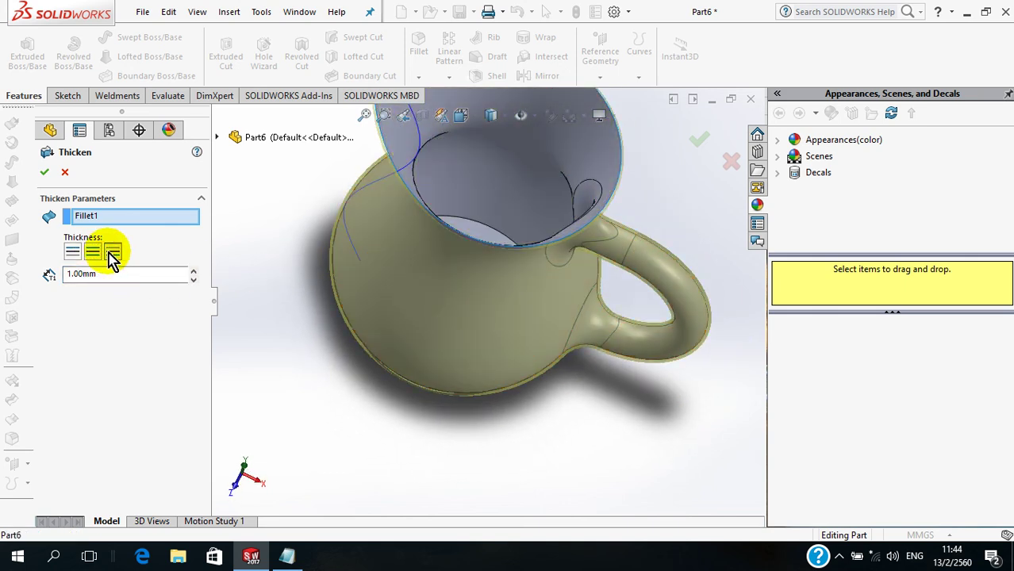
{"action": "left_click", "coordinate": [92, 254]}
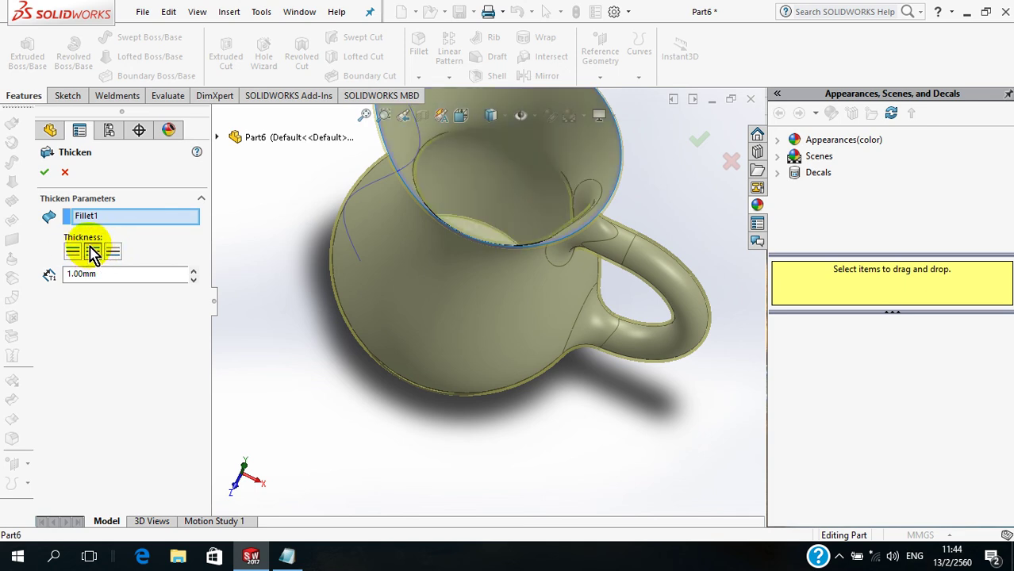
{"action": "left_click", "coordinate": [45, 175]}
{"action": "left_click", "coordinate": [41, 175]}
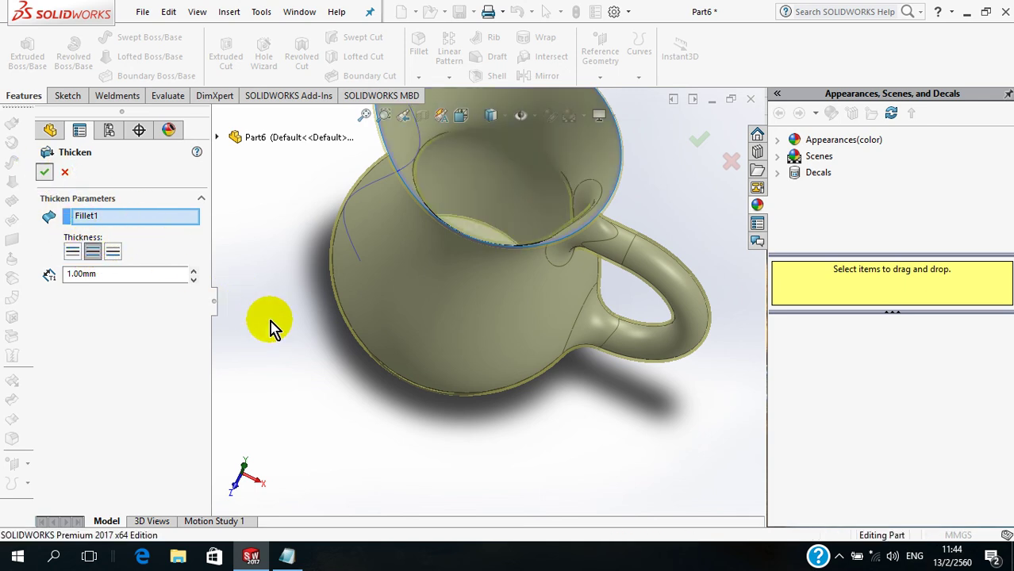
View the solid jug from the side and select Curve1 in the tree.
{"action": "scroll", "coordinate": [333, 370], "scroll_direction": "up", "scroll_amount": 3}
{"action": "scroll", "coordinate": [377, 374], "scroll_direction": "up", "scroll_amount": 2}
{"action": "mouse_move", "coordinate": [390, 370]}
{"action": "middle_mouse_down"}
{"action": "mouse_move", "coordinate": [454, 265]}
{"action": "mouse_move", "coordinate": [423, 271]}
{"action": "middle_mouse_up"}
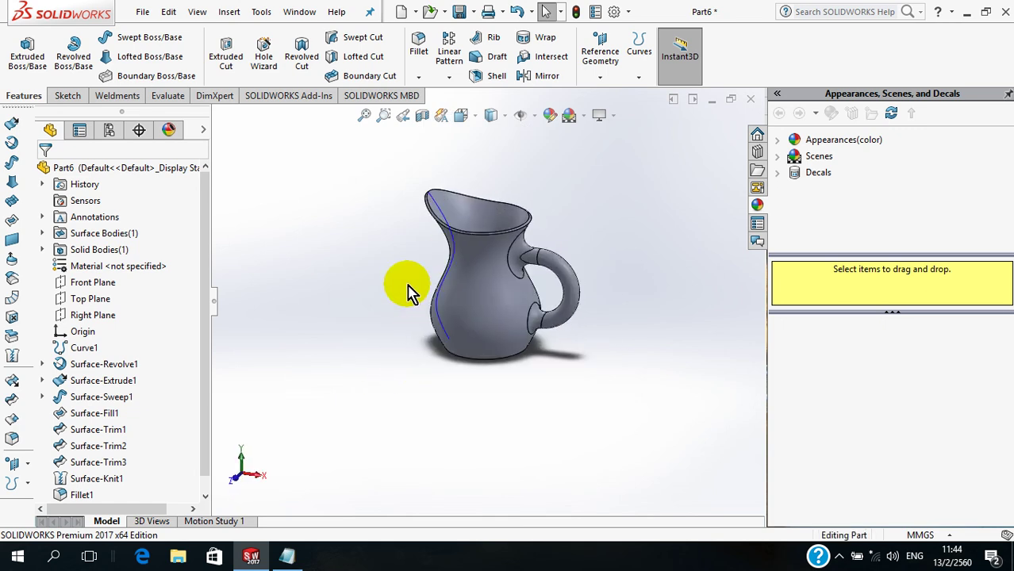
{"action": "scroll", "coordinate": [438, 274], "scroll_direction": "down", "scroll_amount": 2}
{"action": "scroll", "coordinate": [440, 273], "scroll_direction": "down", "scroll_amount": 2}
{"action": "scroll", "coordinate": [438, 272], "scroll_direction": "down", "scroll_amount": 1}
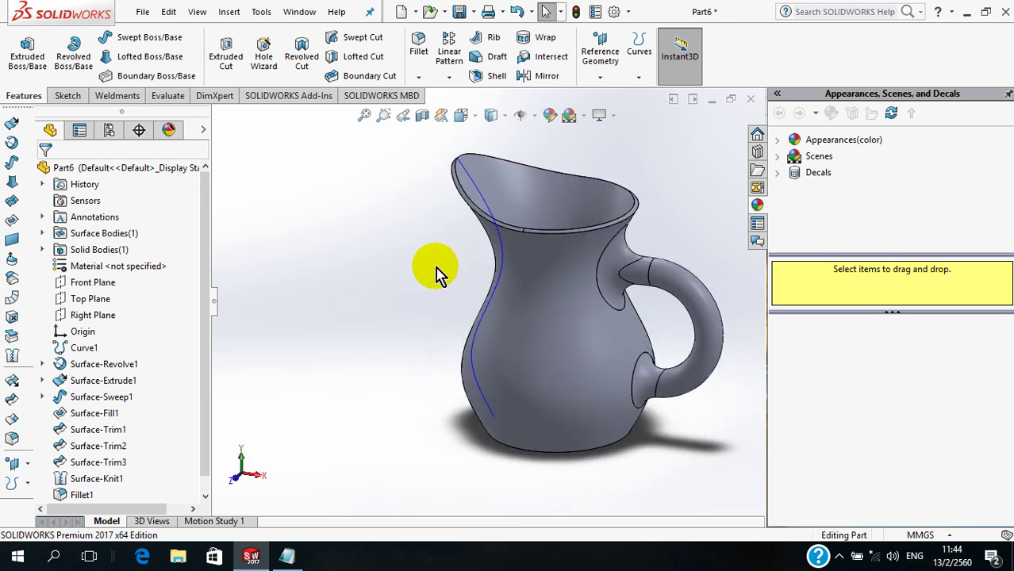
{"action": "left_click", "coordinate": [59, 349]}
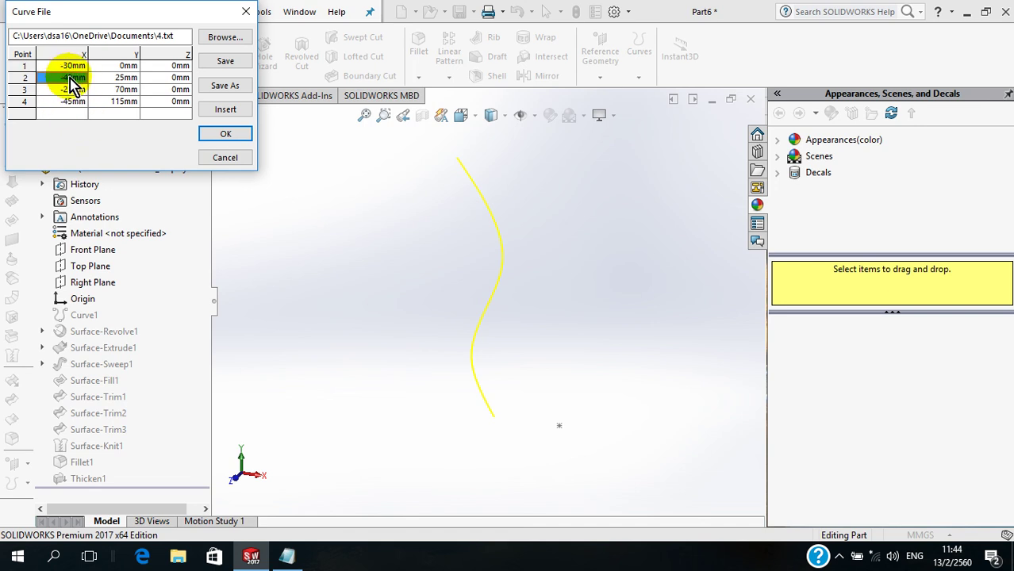
Change Curve1's point 2 X value from -40 mm to -60 mm and apply.
{"action": "type", "text": "-60"}
{"action": "left_click", "coordinate": [72, 86]}
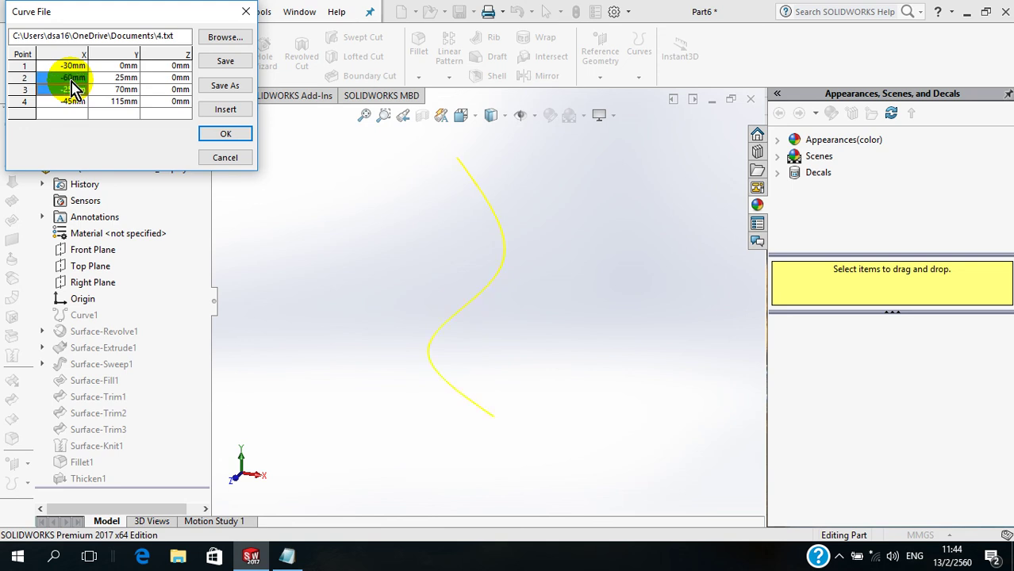
{"action": "left_click", "coordinate": [214, 133]}
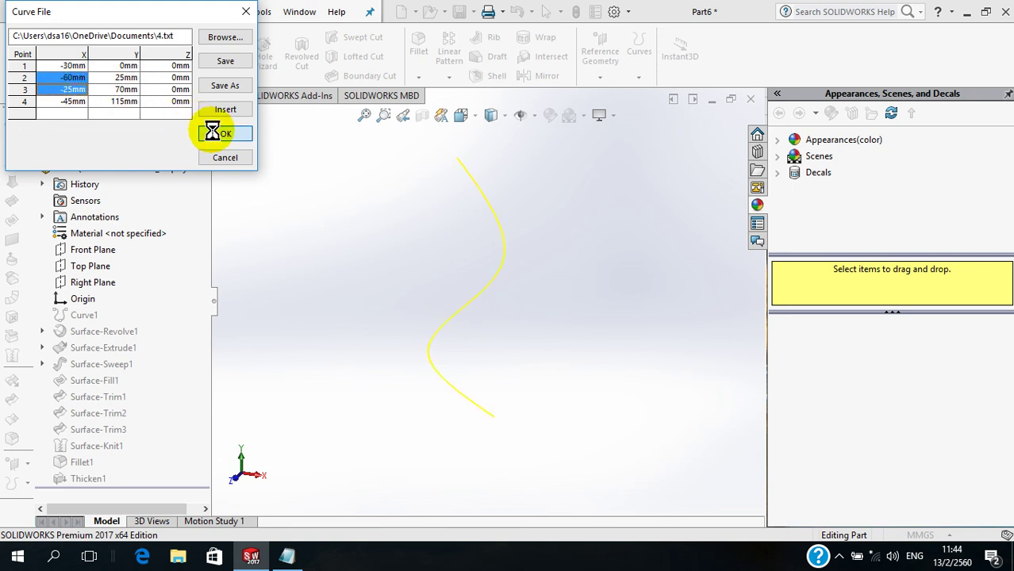